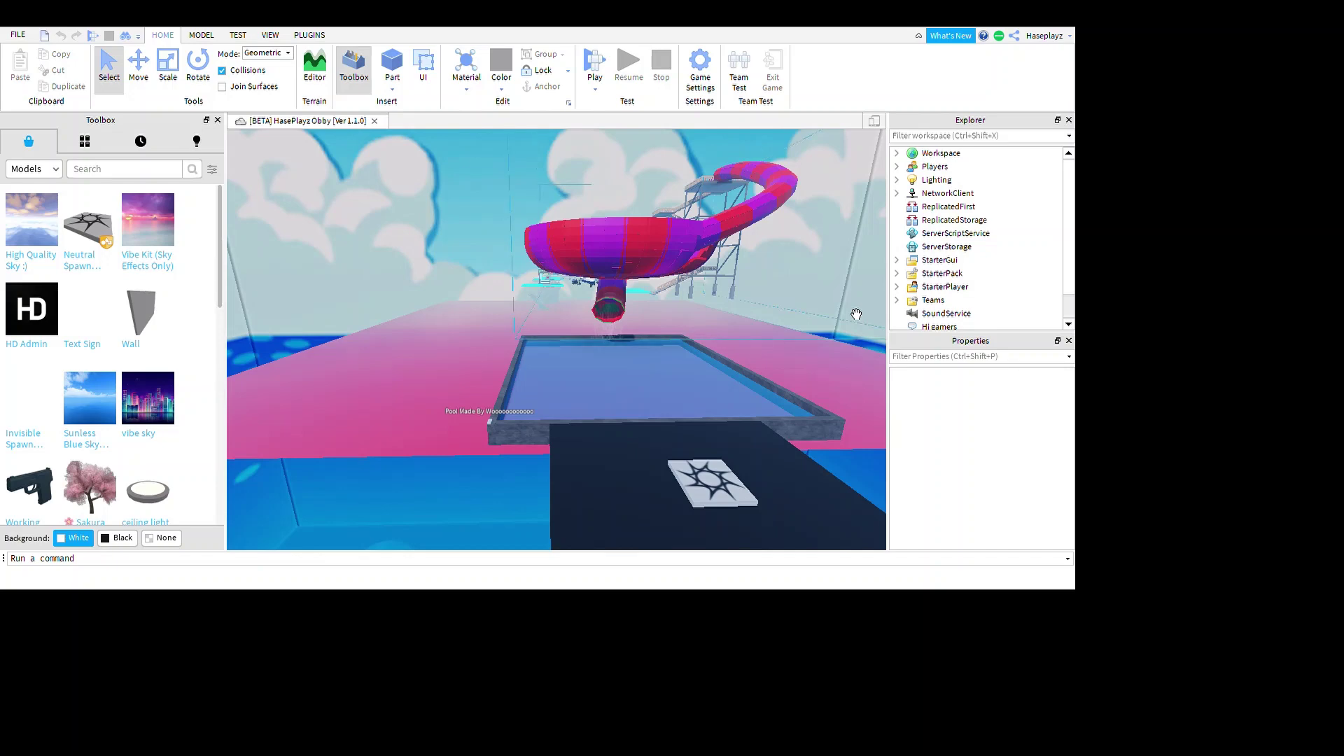
# Find the Easy Teleporter model in the model library and insert it on the black platform beside the checkpoint pad.
pyautogui.moveTo(856, 315); pyautogui.dragTo(846, 359, button='right')
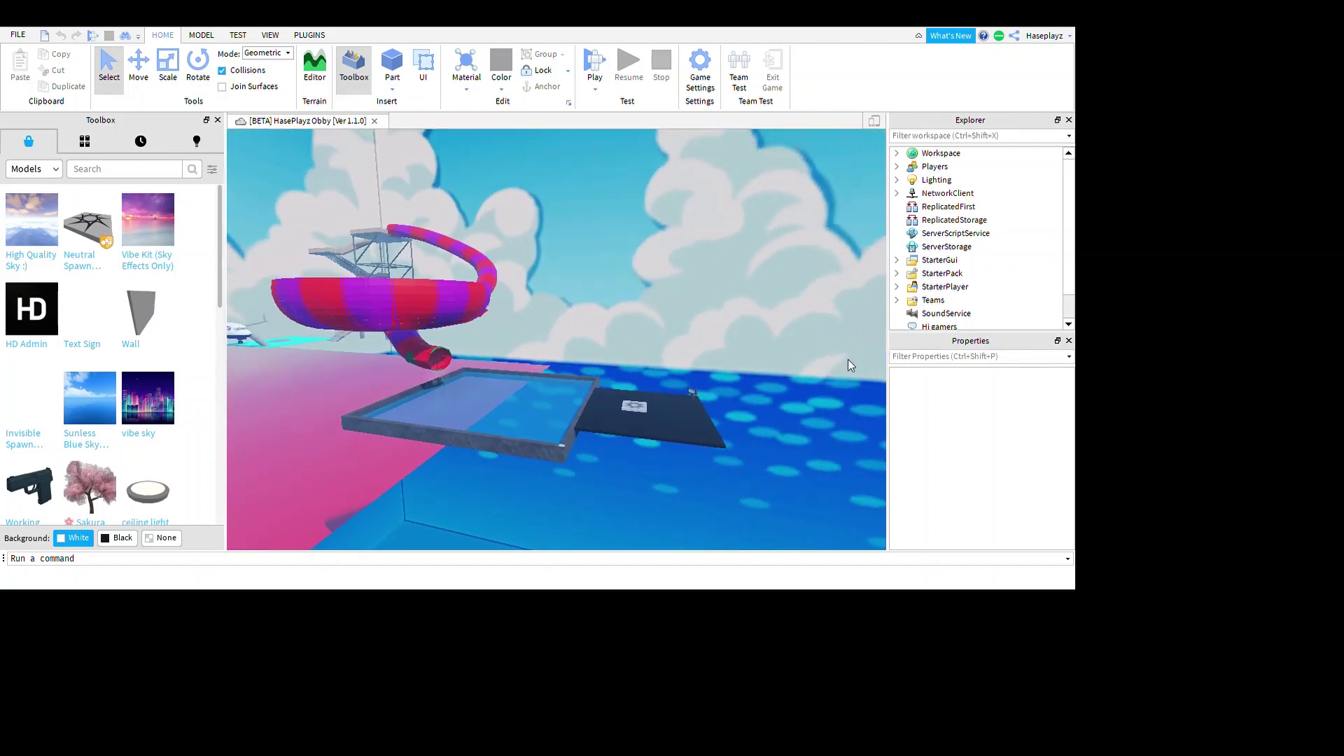
pyautogui.moveTo(599, 209); pyautogui.dragTo(606, 209, button='right')
pyautogui.press('d')
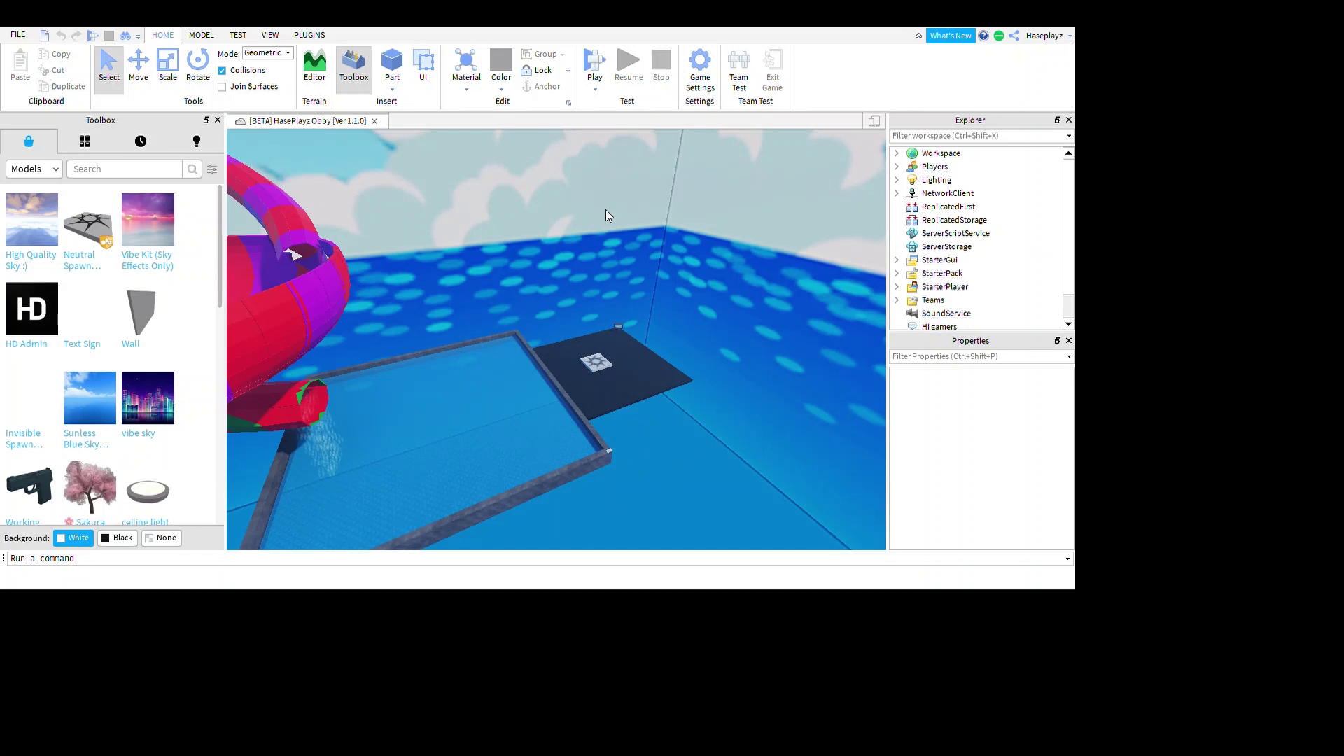
pyautogui.scroll(5, 594, 210)
pyautogui.moveTo(570, 253); pyautogui.dragTo(239, 418, button='middle')
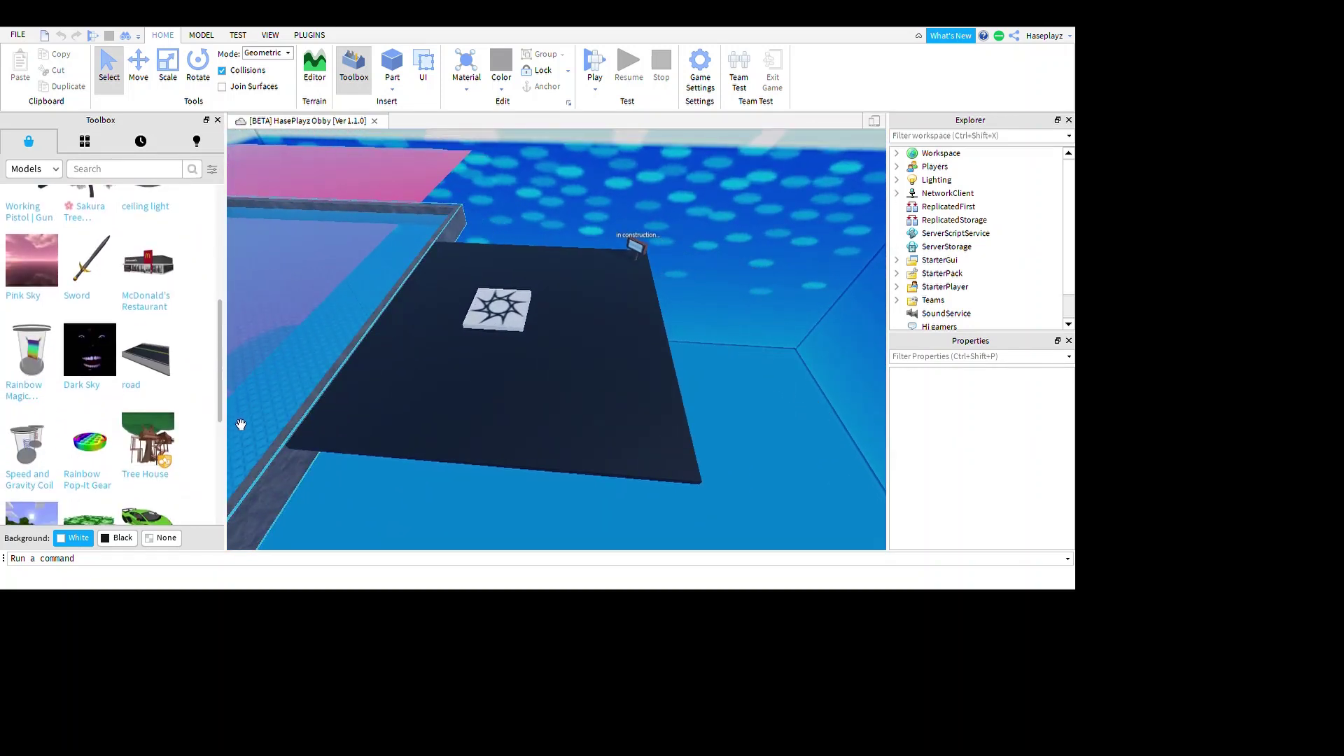
pyautogui.press('w')
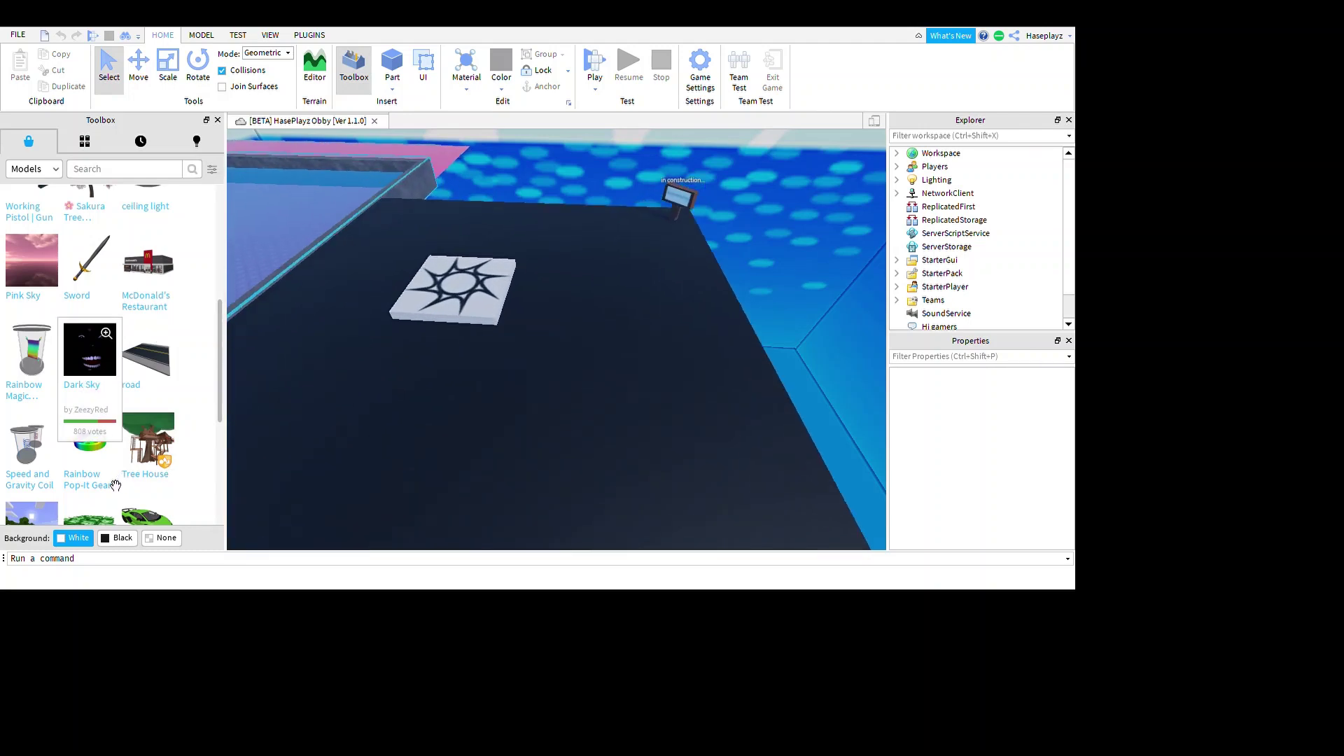
pyautogui.scroll(-3, 141, 469)
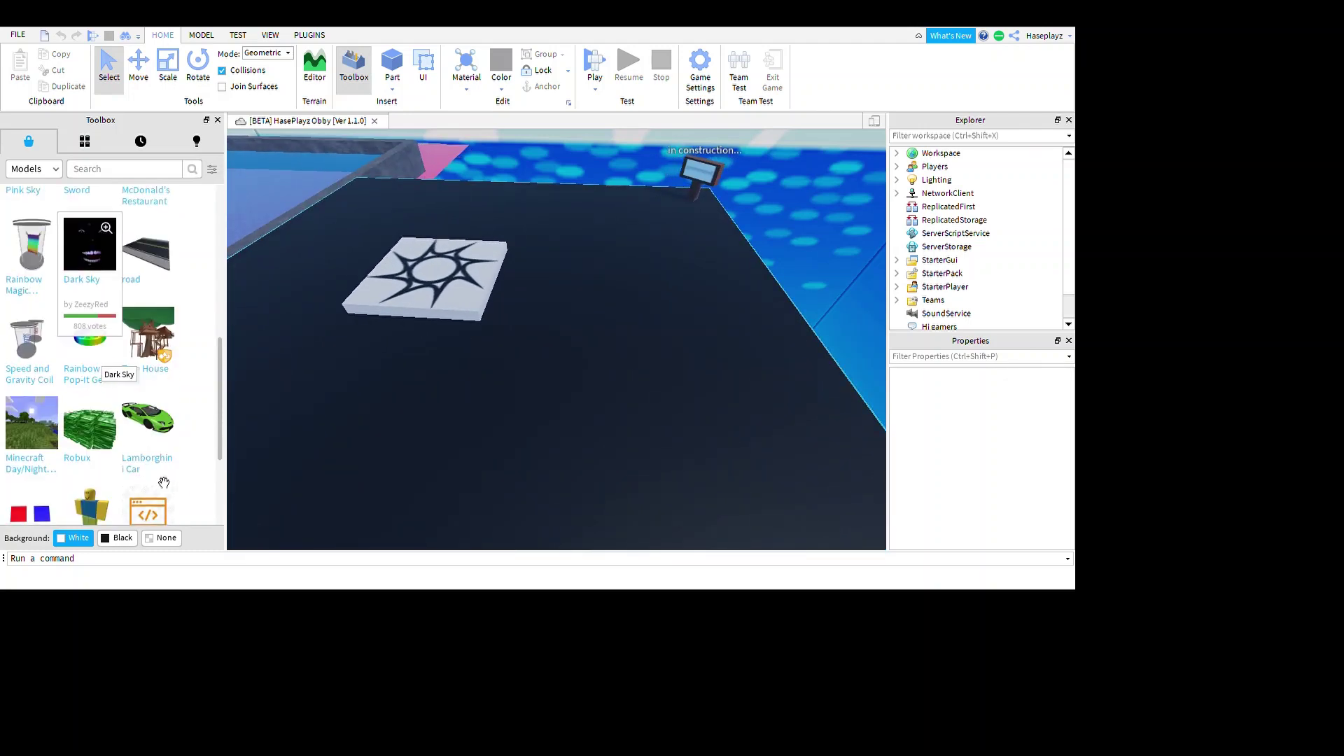
pyautogui.scroll(-3, 192, 557)
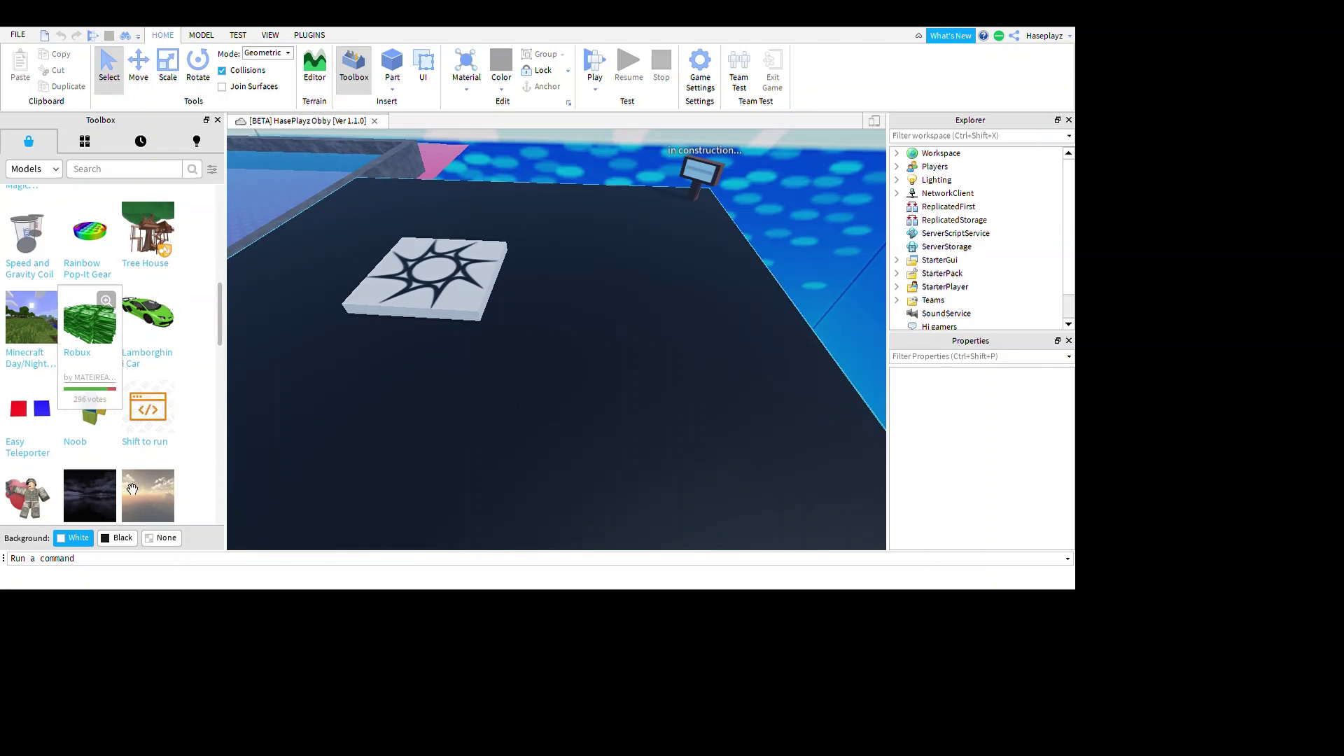
pyautogui.scroll(-3, 133, 489)
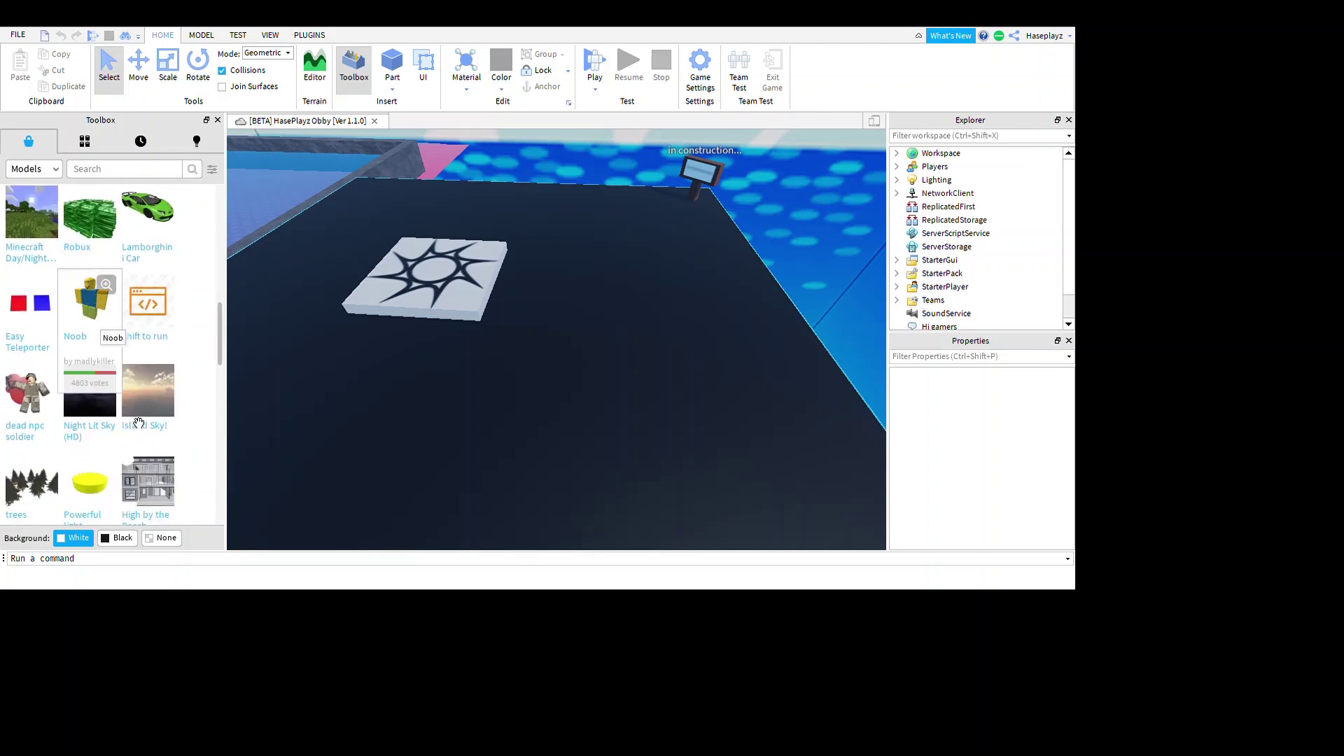
pyautogui.moveTo(58, 425); pyautogui.dragTo(411, 394)
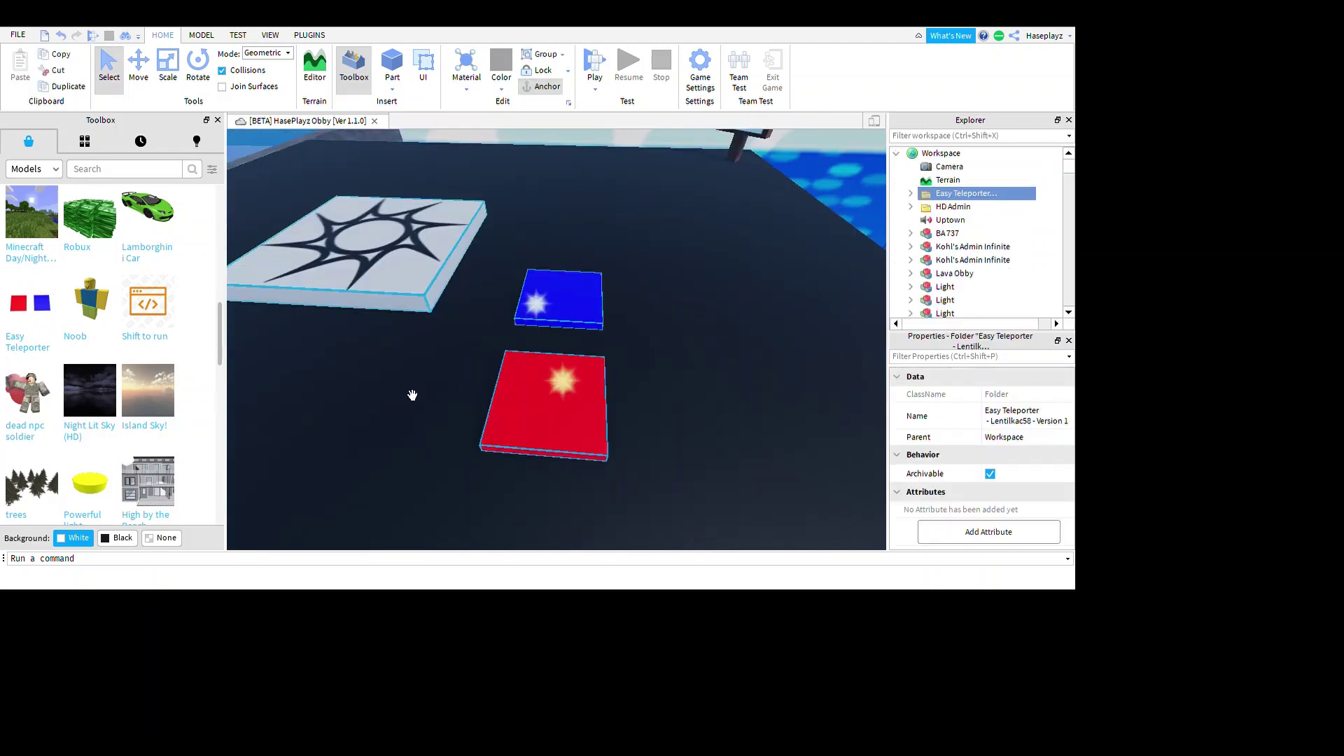
# Place the blue and red teleporter pads side by side near the platform's edge by the construction sign.
pyautogui.moveTo(411, 393); pyautogui.dragTo(425, 394, button='right')
pyautogui.moveTo(483, 346); pyautogui.dragTo(558, 284)
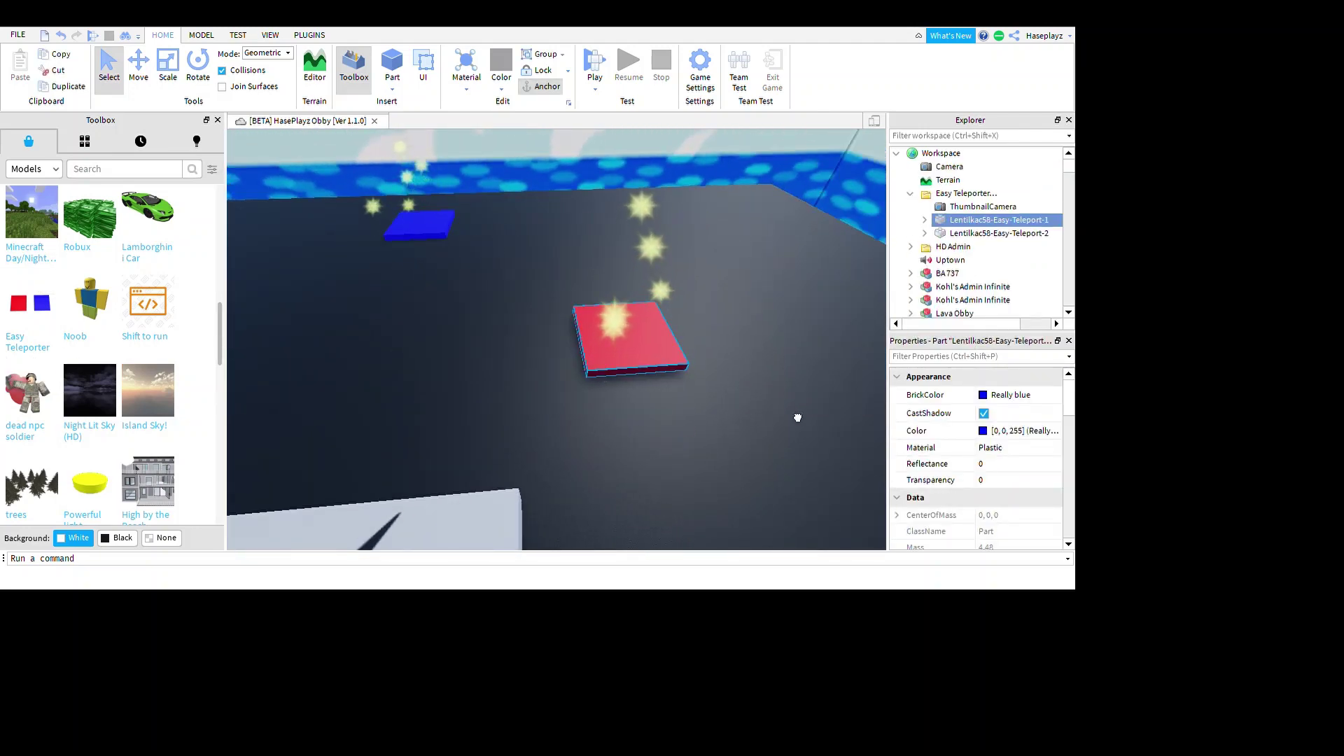
pyautogui.moveTo(798, 420); pyautogui.dragTo(671, 303)
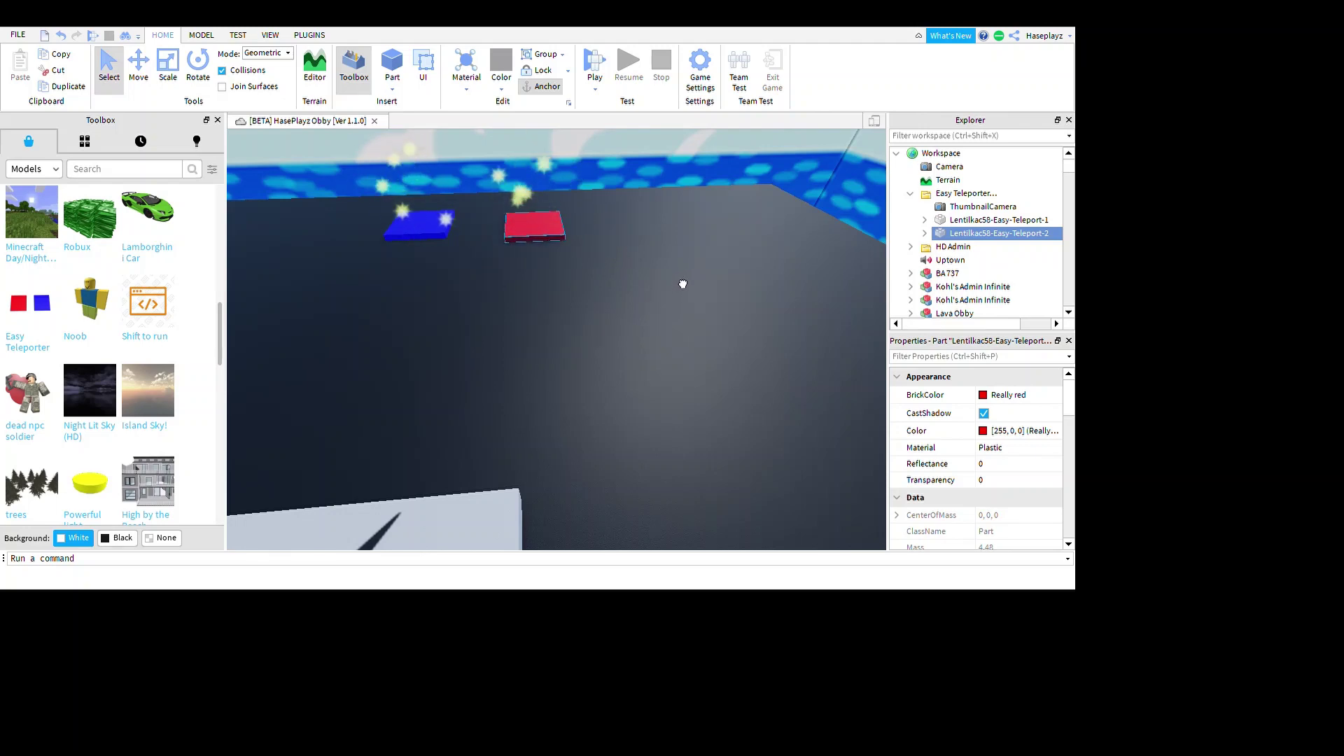
pyautogui.moveTo(700, 301); pyautogui.dragTo(679, 280, button='right')
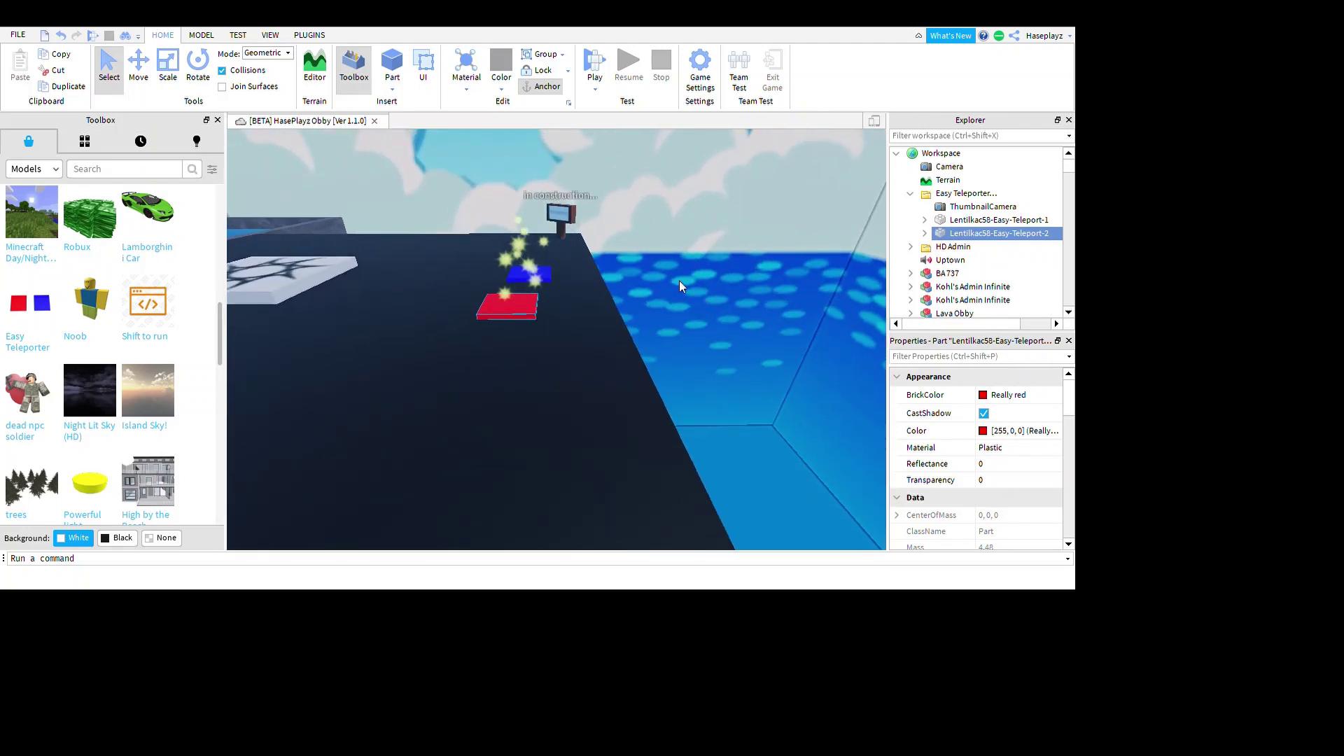
# Duplicate the black platform and move the copy far out, away from the pool.
pyautogui.moveTo(680, 294); pyautogui.dragTo(698, 505, button='middle')
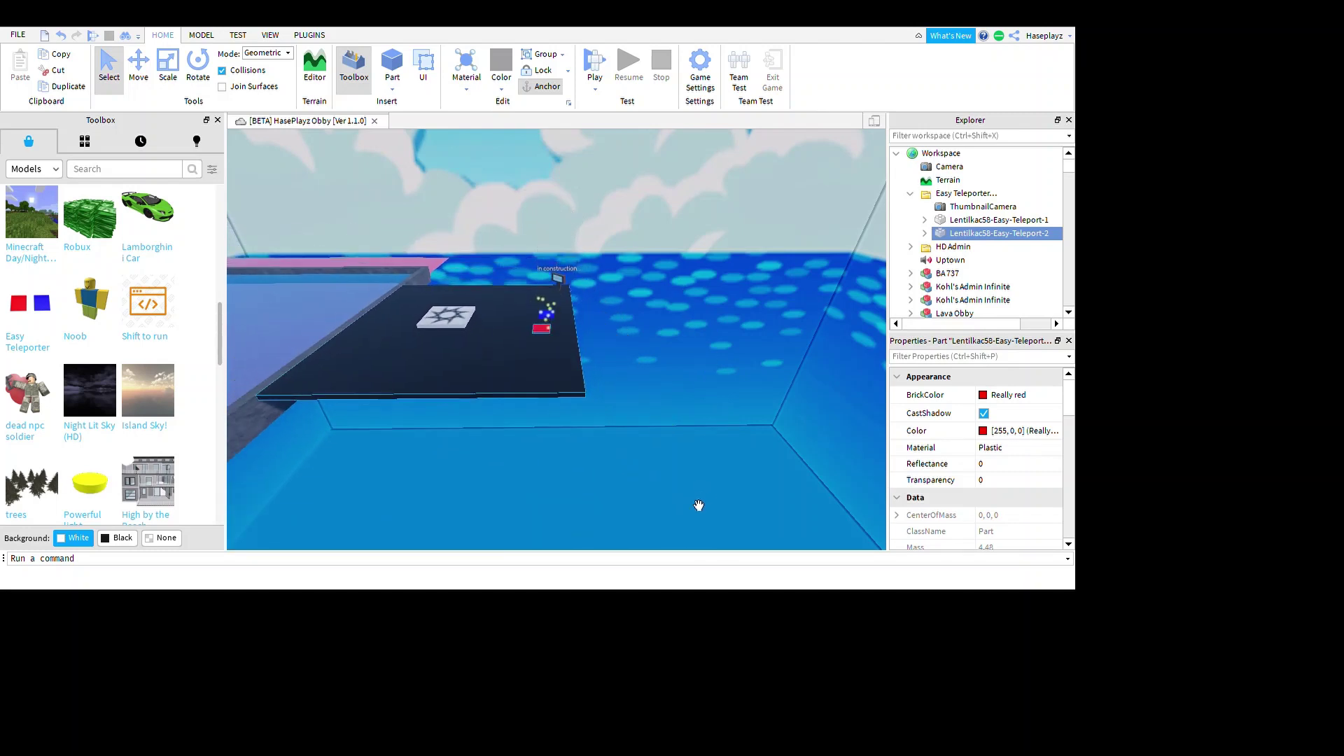
pyautogui.click(576, 457)
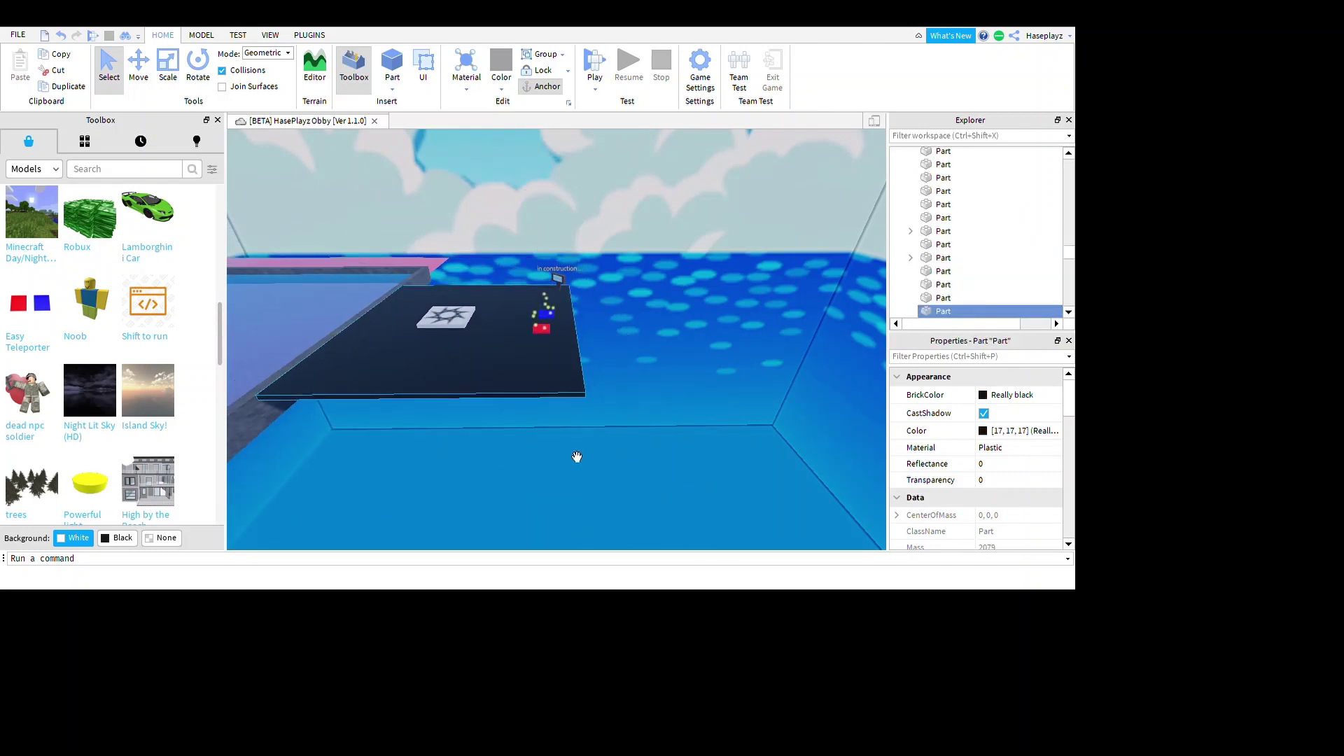
pyautogui.click(68, 87)
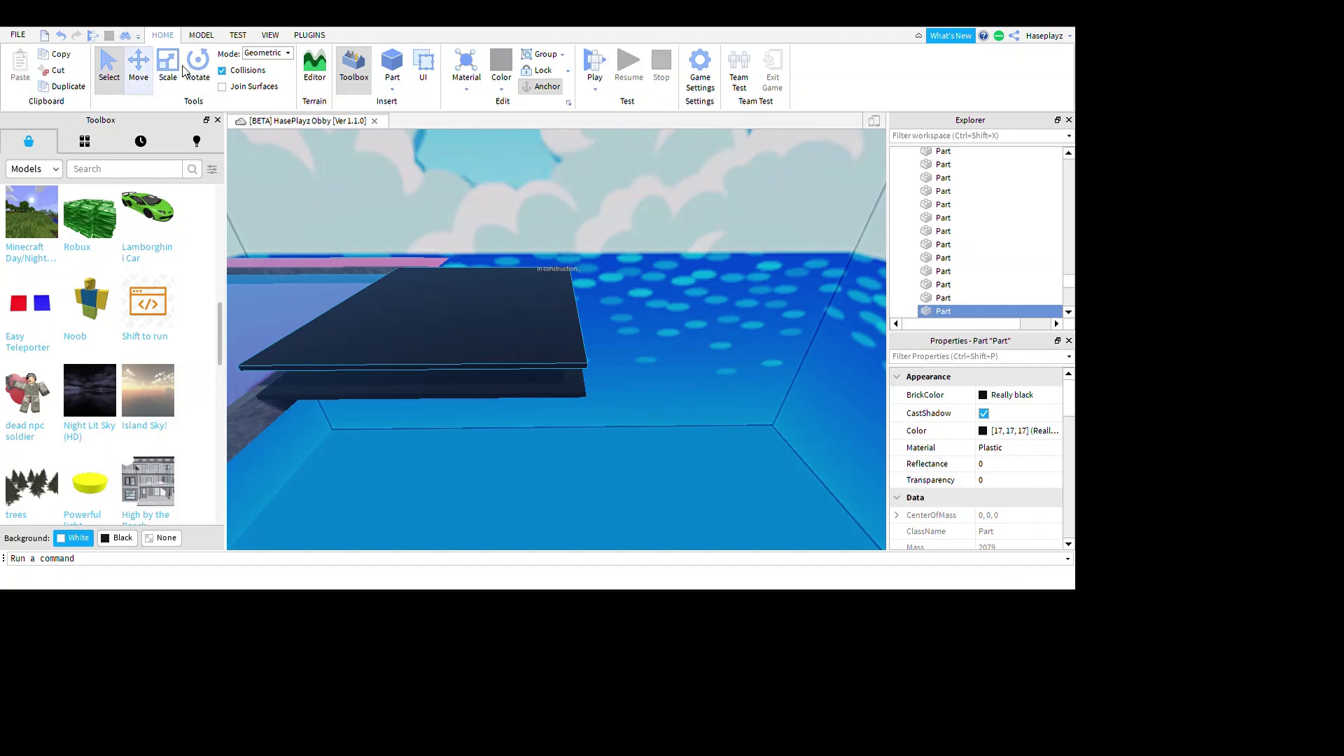
pyautogui.moveTo(787, 374); pyautogui.dragTo(770, 364, button='right')
pyautogui.press('f')
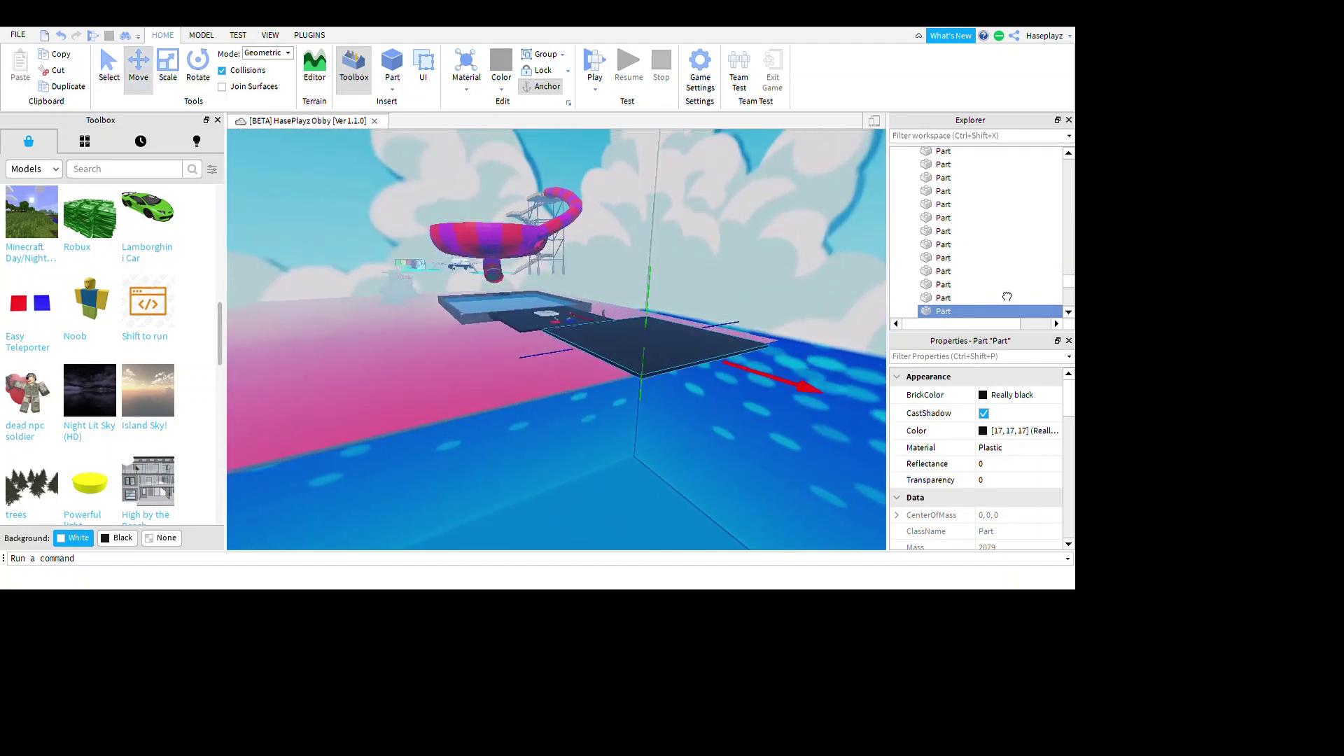
pyautogui.press('s')
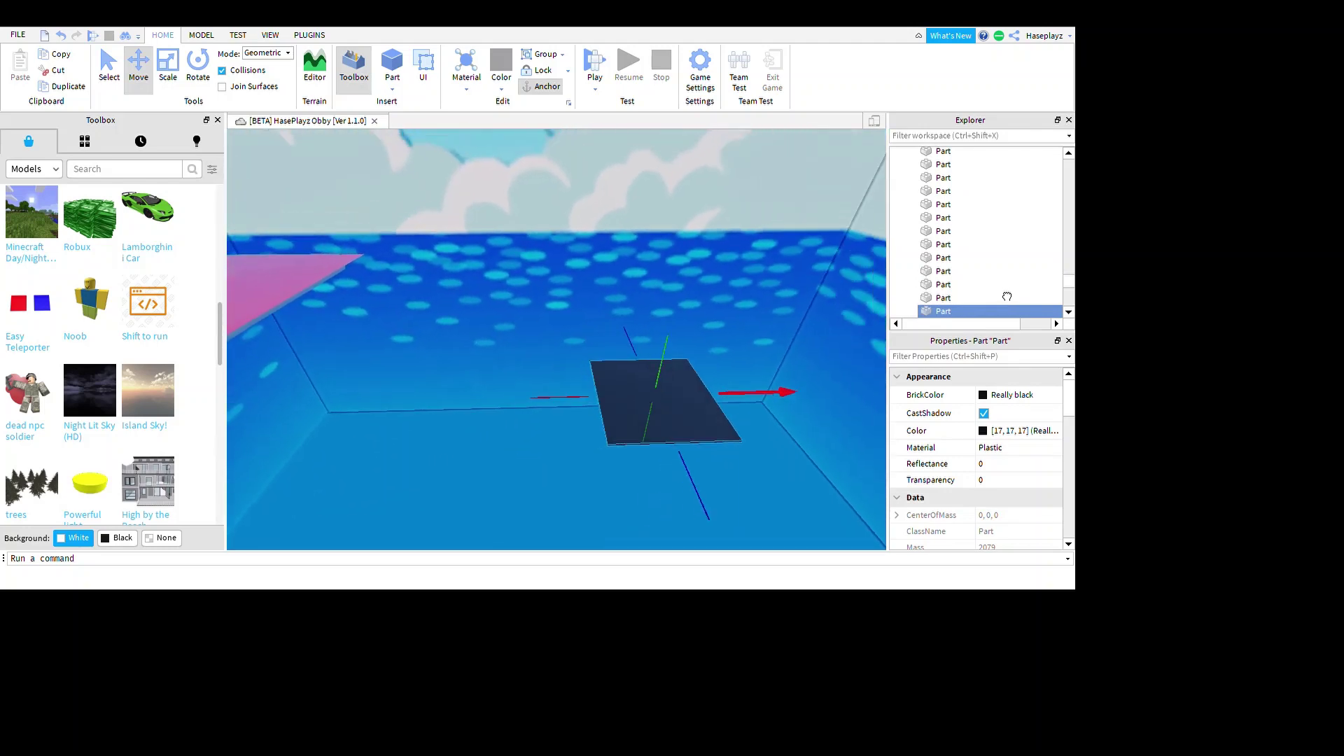
pyautogui.press('q')
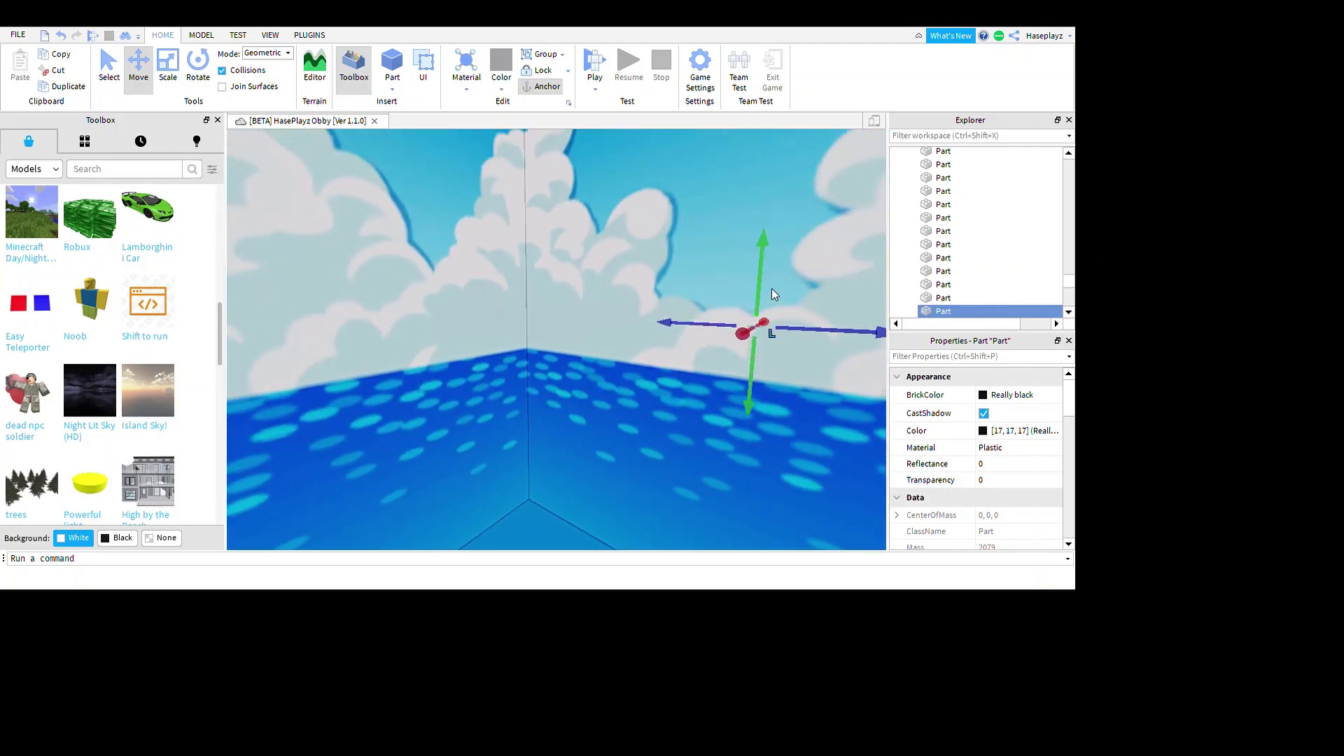
# Duplicate the checkpoint pad on the original platform and place the copy on the distant platform.
pyautogui.click(772, 288)
pyautogui.moveTo(754, 293); pyautogui.dragTo(807, 388, button='middle')
pyautogui.click(636, 326)
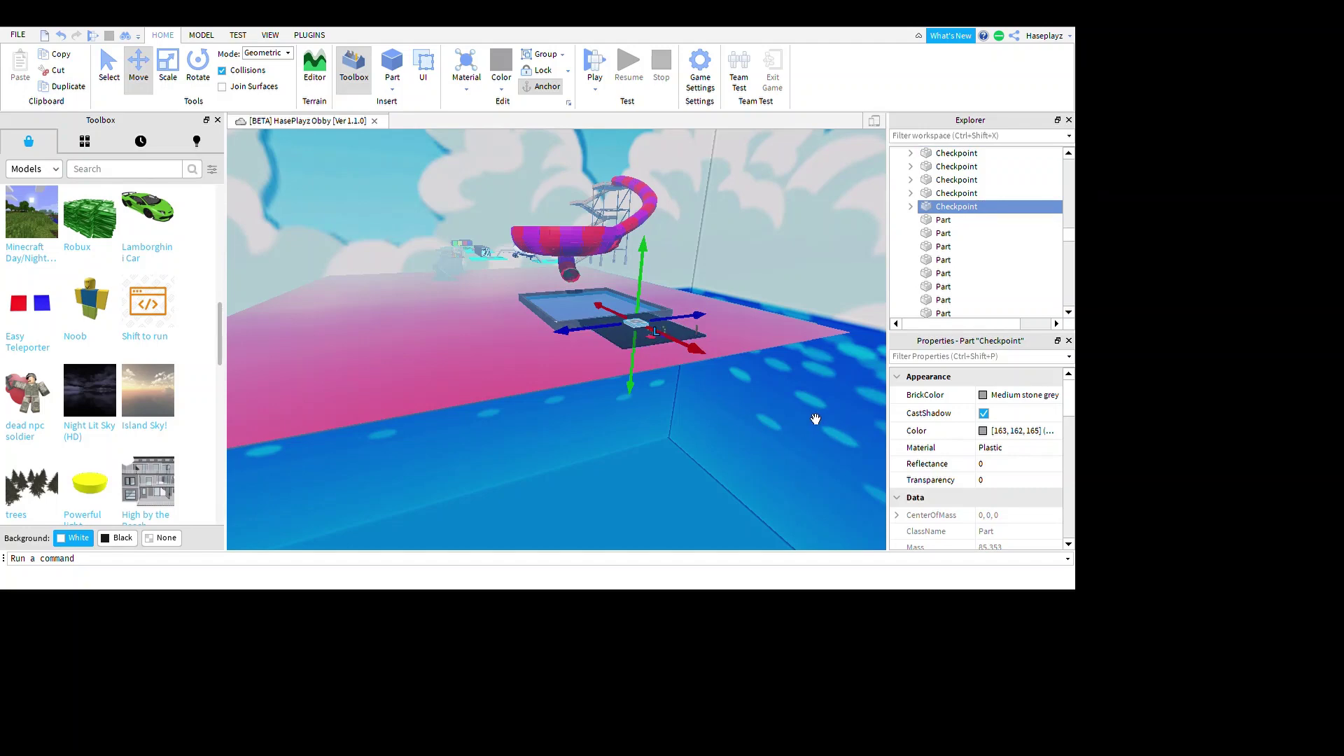
pyautogui.moveTo(816, 418); pyautogui.dragTo(853, 399, button='middle')
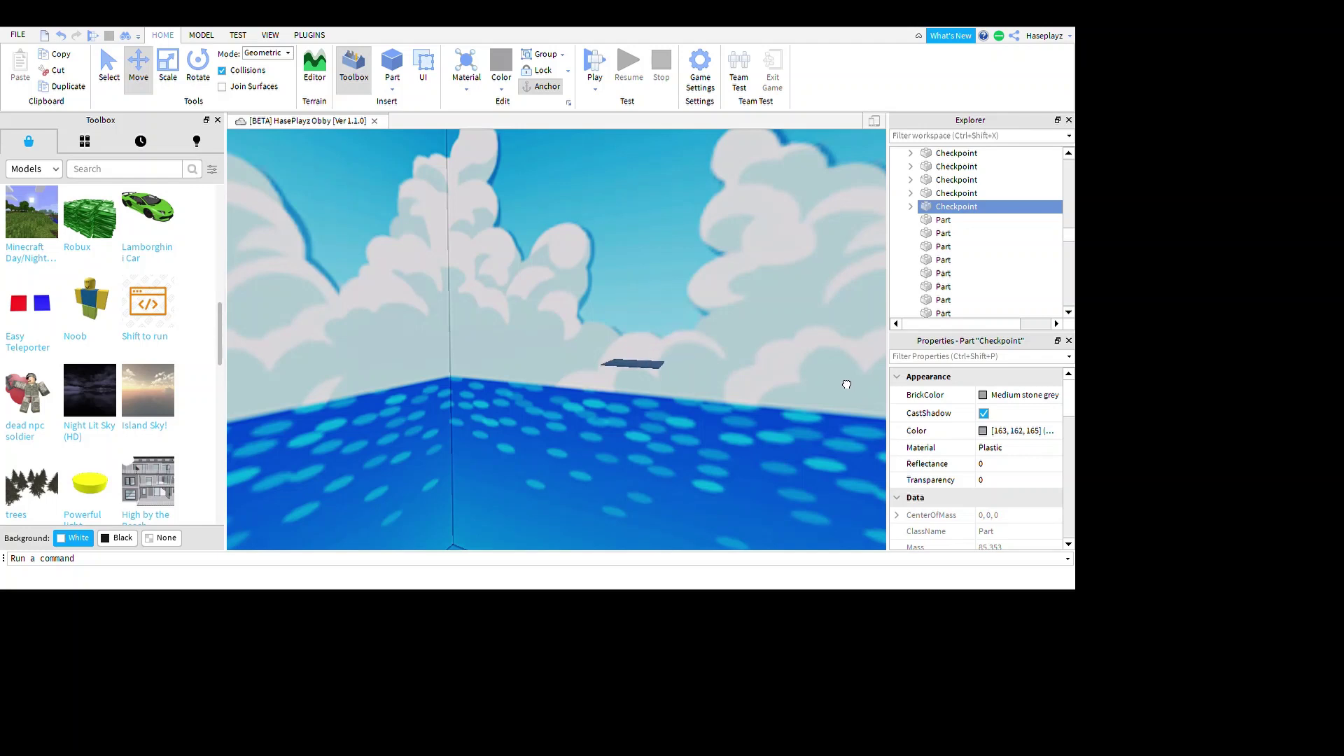
pyautogui.press('f')
pyautogui.scroll(-3, 842, 411)
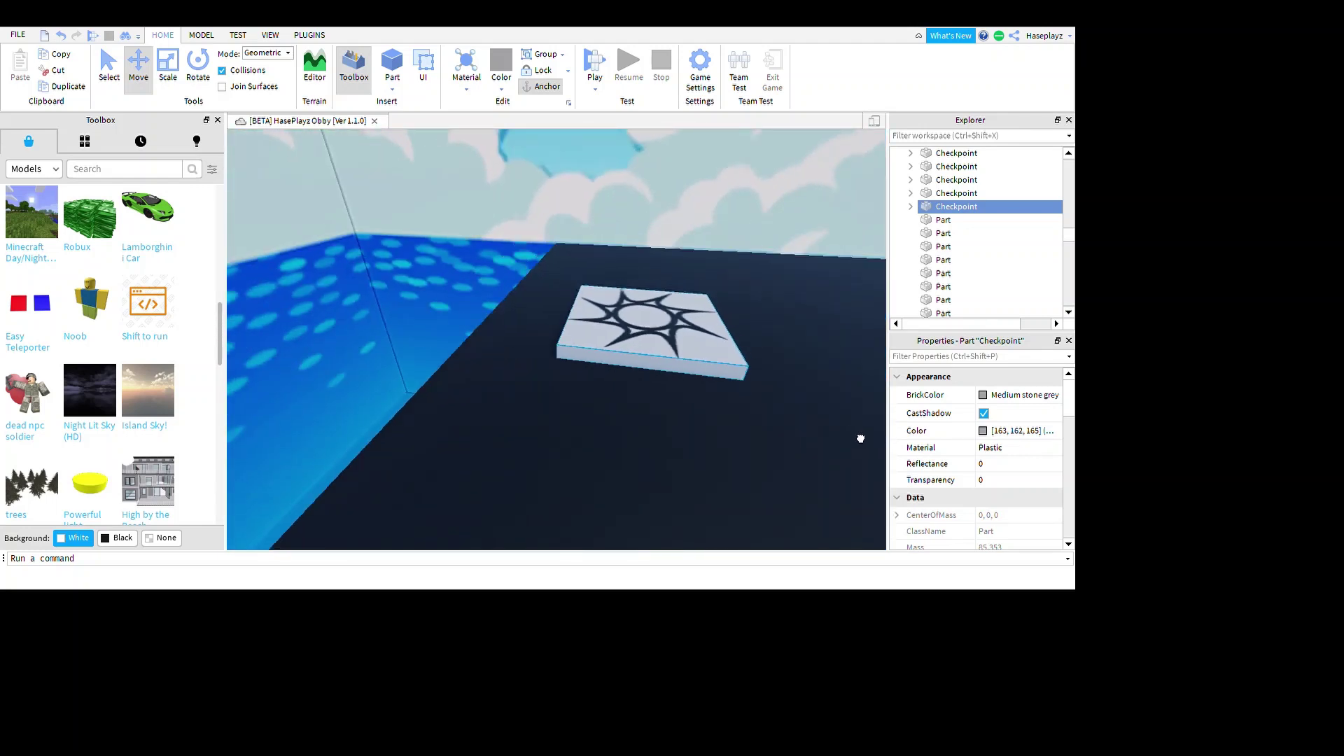
pyautogui.moveTo(805, 502); pyautogui.dragTo(724, 480, button='middle')
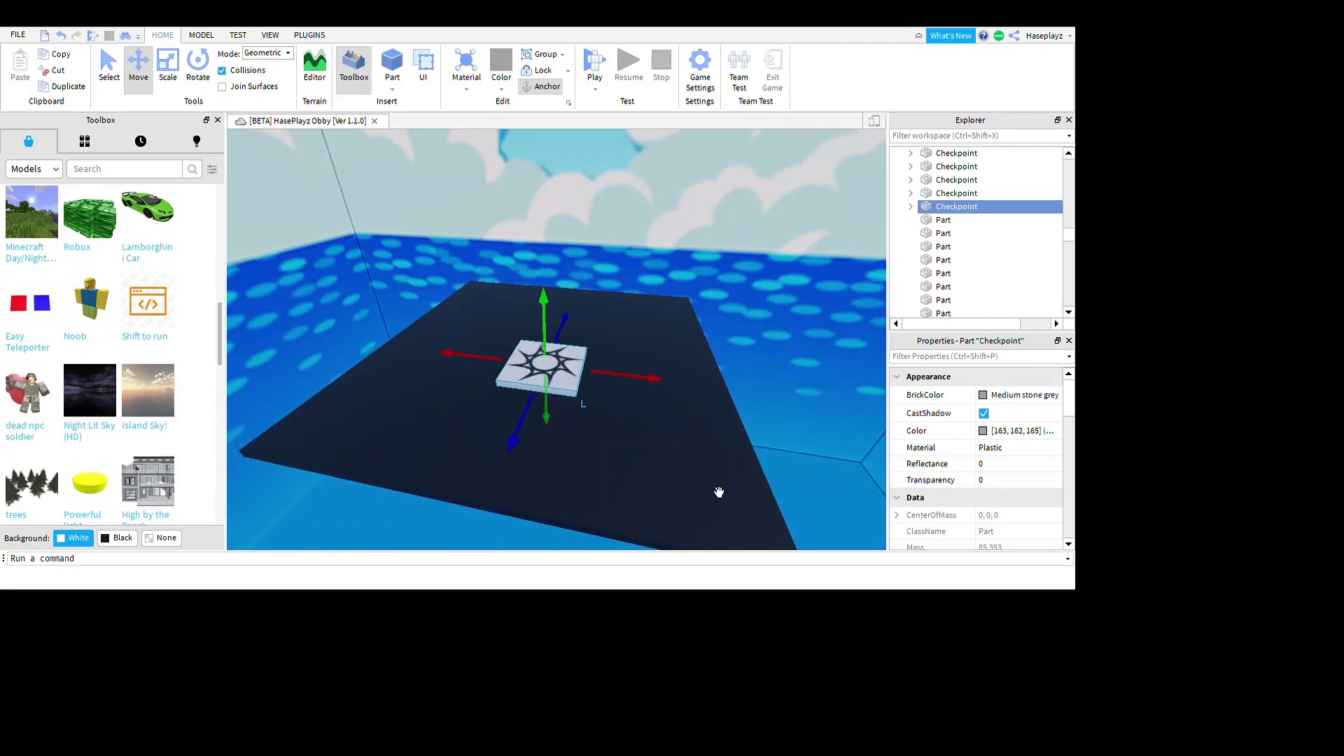
pyautogui.moveTo(718, 492)
pyautogui.mouseDown(button='right')
pyautogui.moveTo(693, 471)
pyautogui.moveTo(714, 489)
pyautogui.mouseUp(button='right')
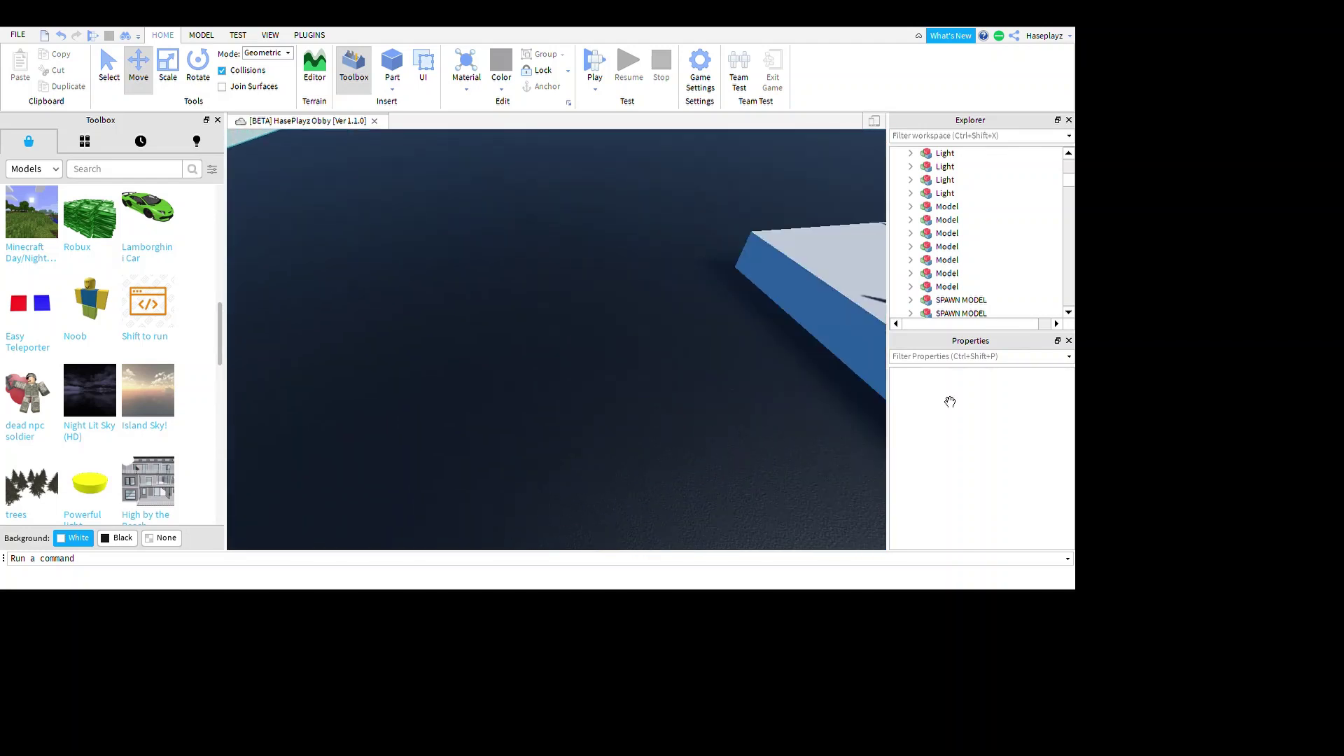
# Insert an Easy Teleporter beside the distant platform's checkpoint and relocate its blue pad to the original platform by the pool.
pyautogui.click(868, 403)
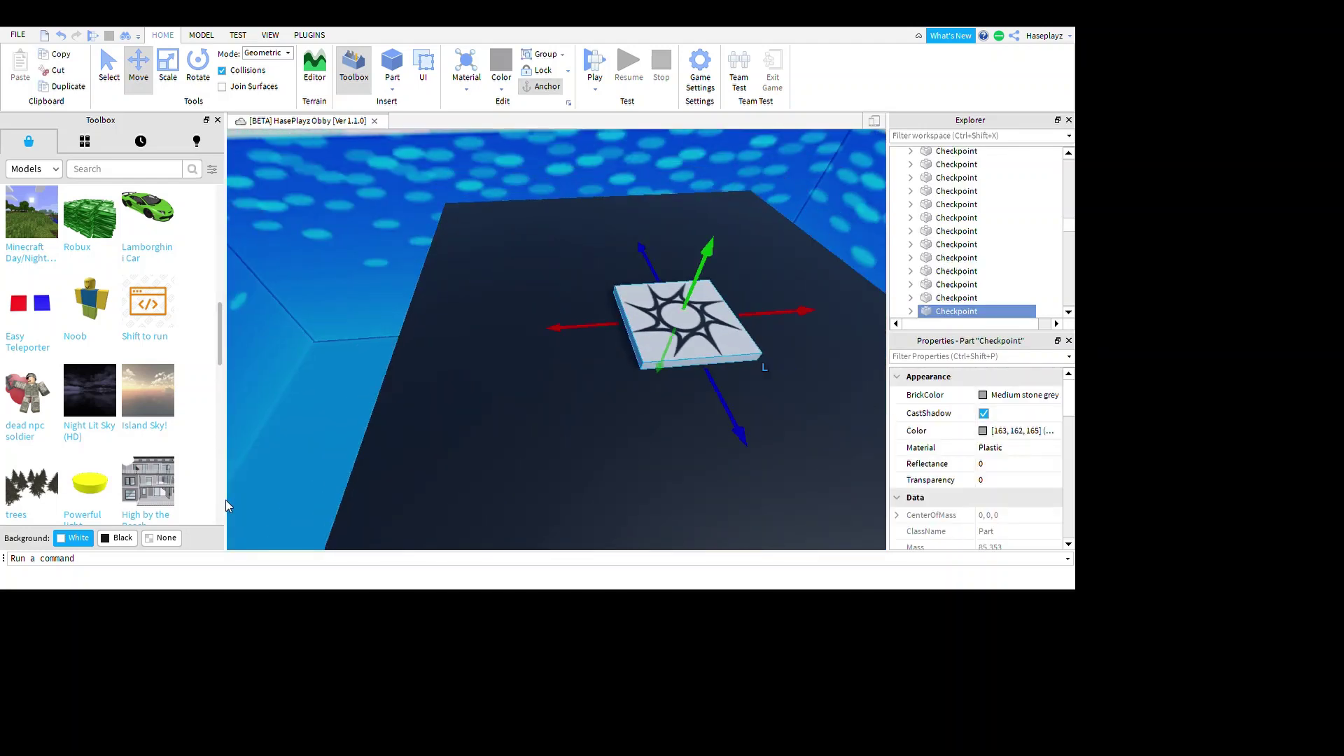
pyautogui.click(30, 304)
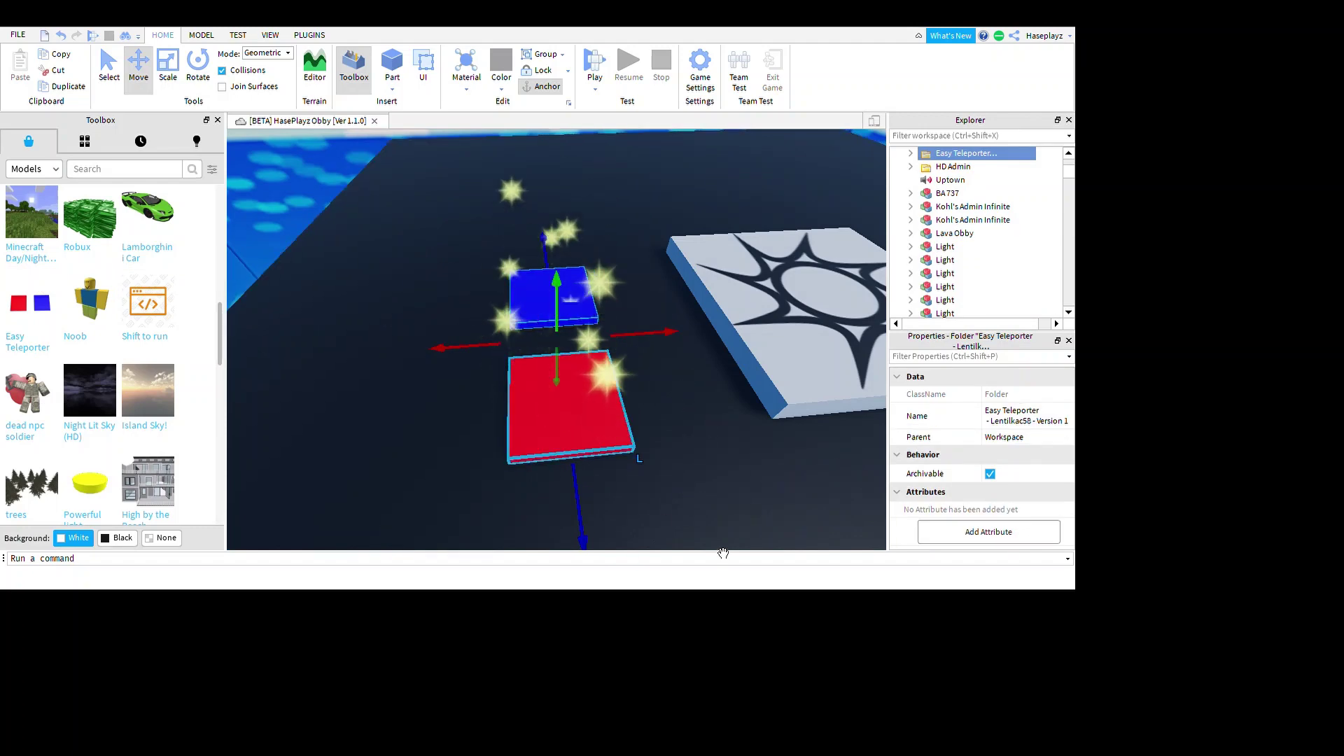
pyautogui.click(570, 406)
pyautogui.click(553, 298)
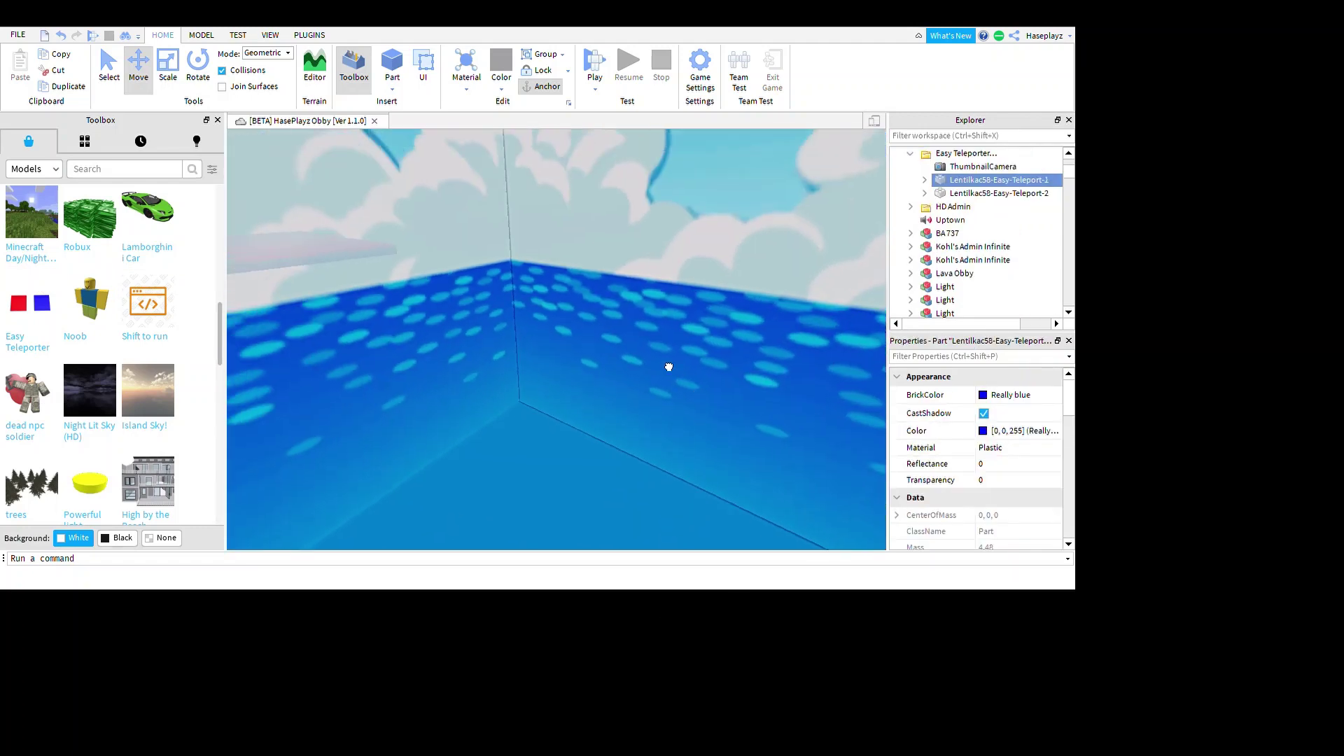
pyautogui.moveTo(668, 366); pyautogui.dragTo(686, 383, button='right')
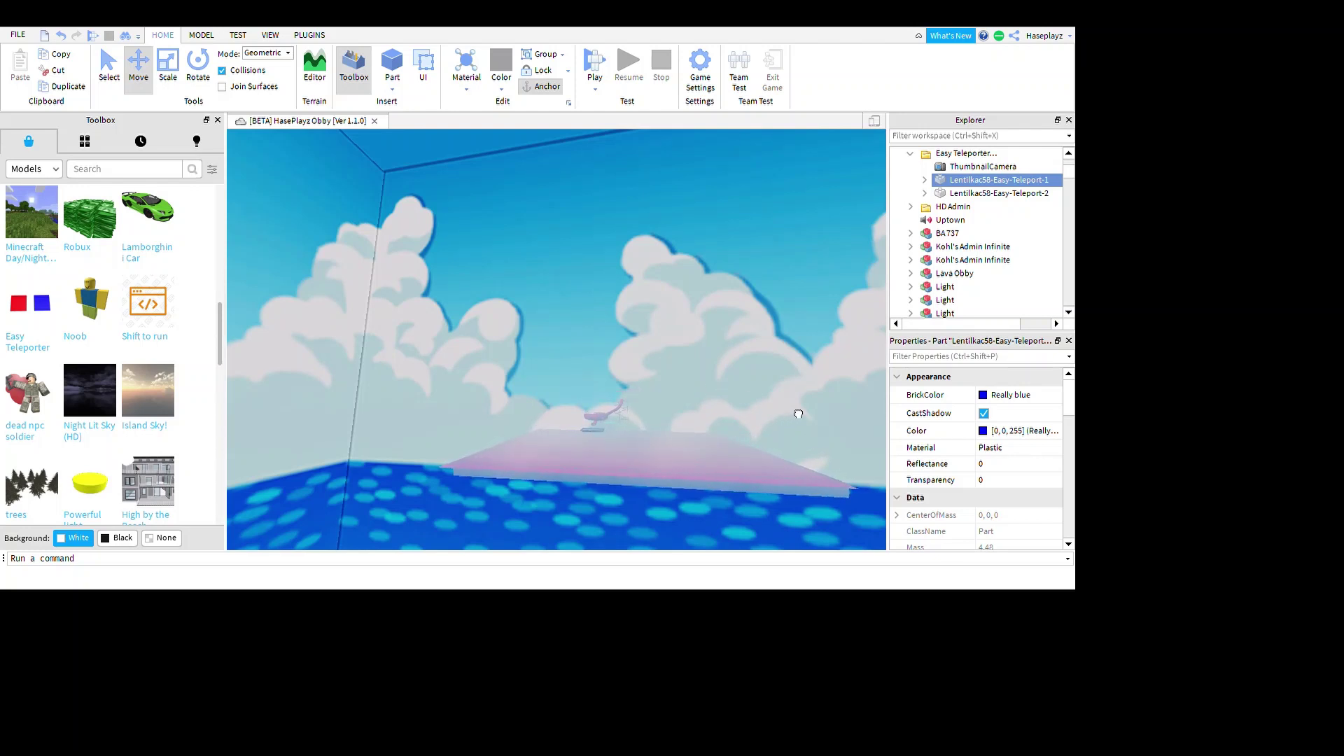
pyautogui.moveTo(798, 413); pyautogui.dragTo(821, 415, button='right')
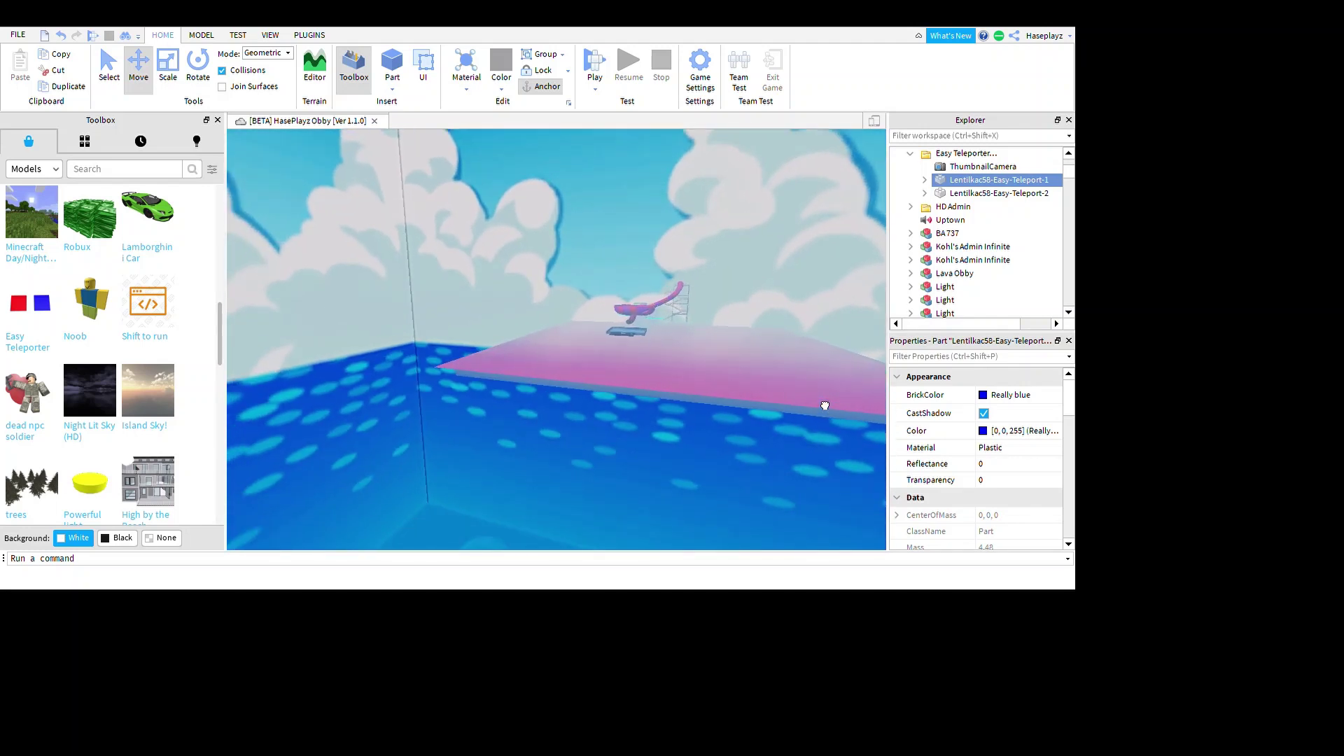
pyautogui.press('w')
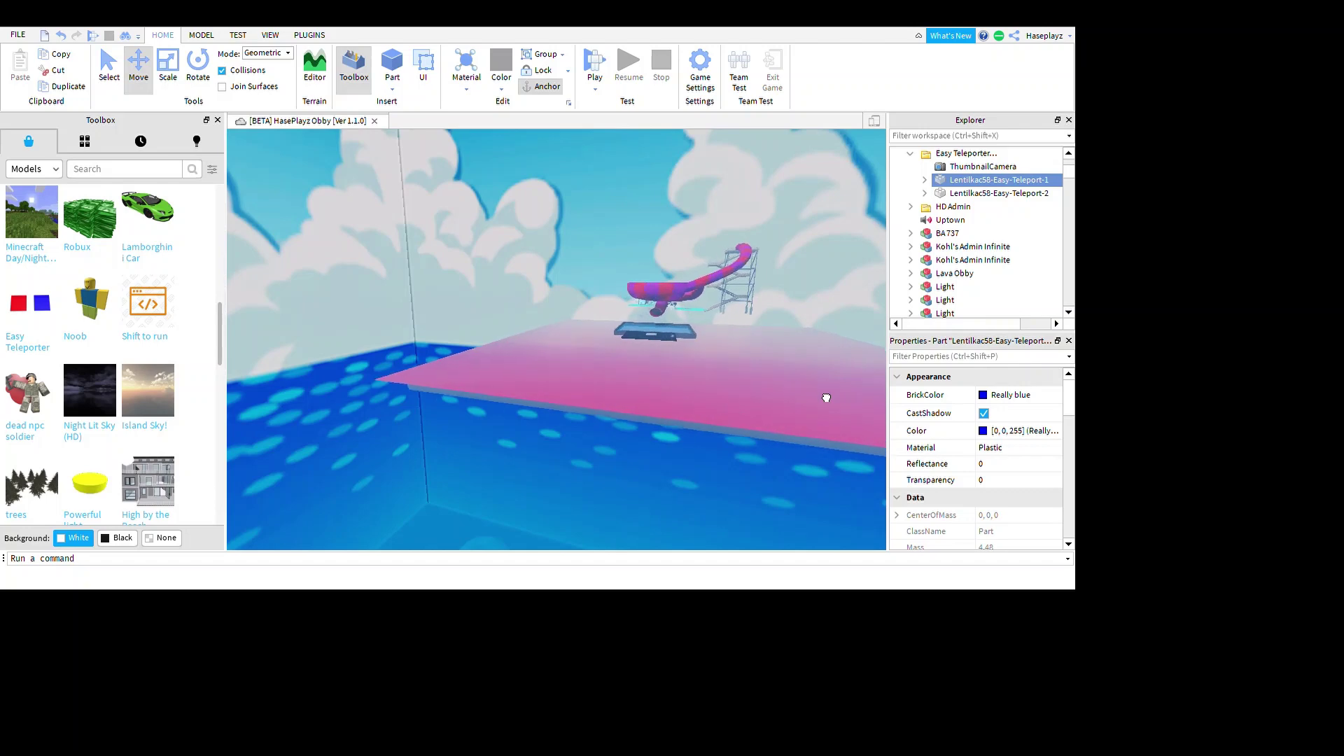
pyautogui.press('w')
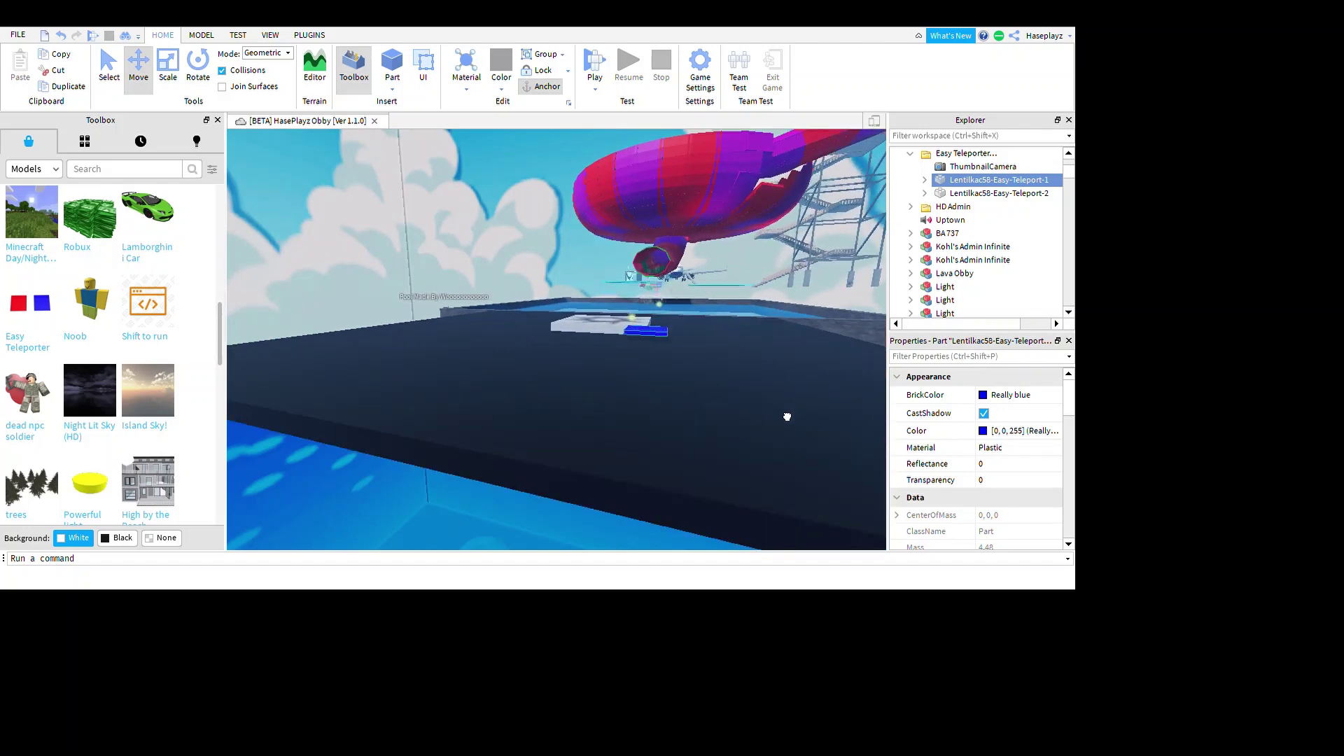
pyautogui.press('w')
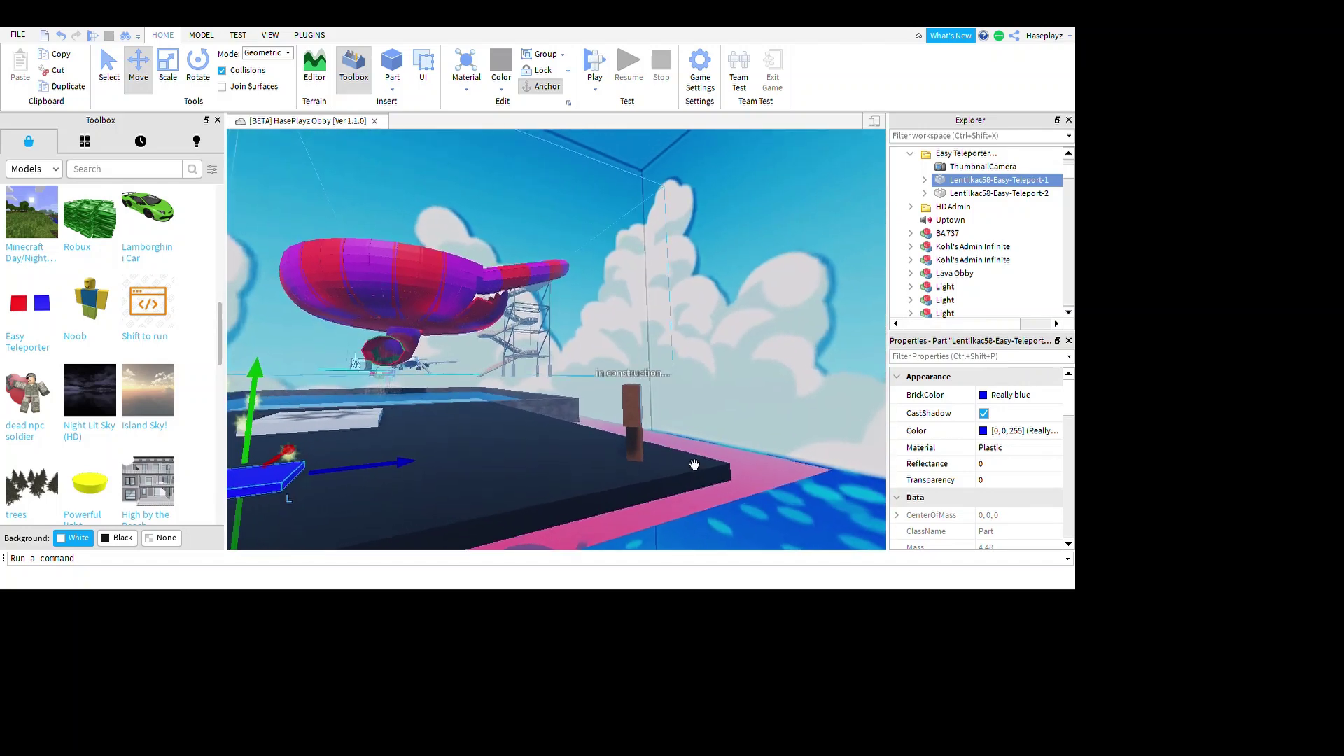
pyautogui.press('f')
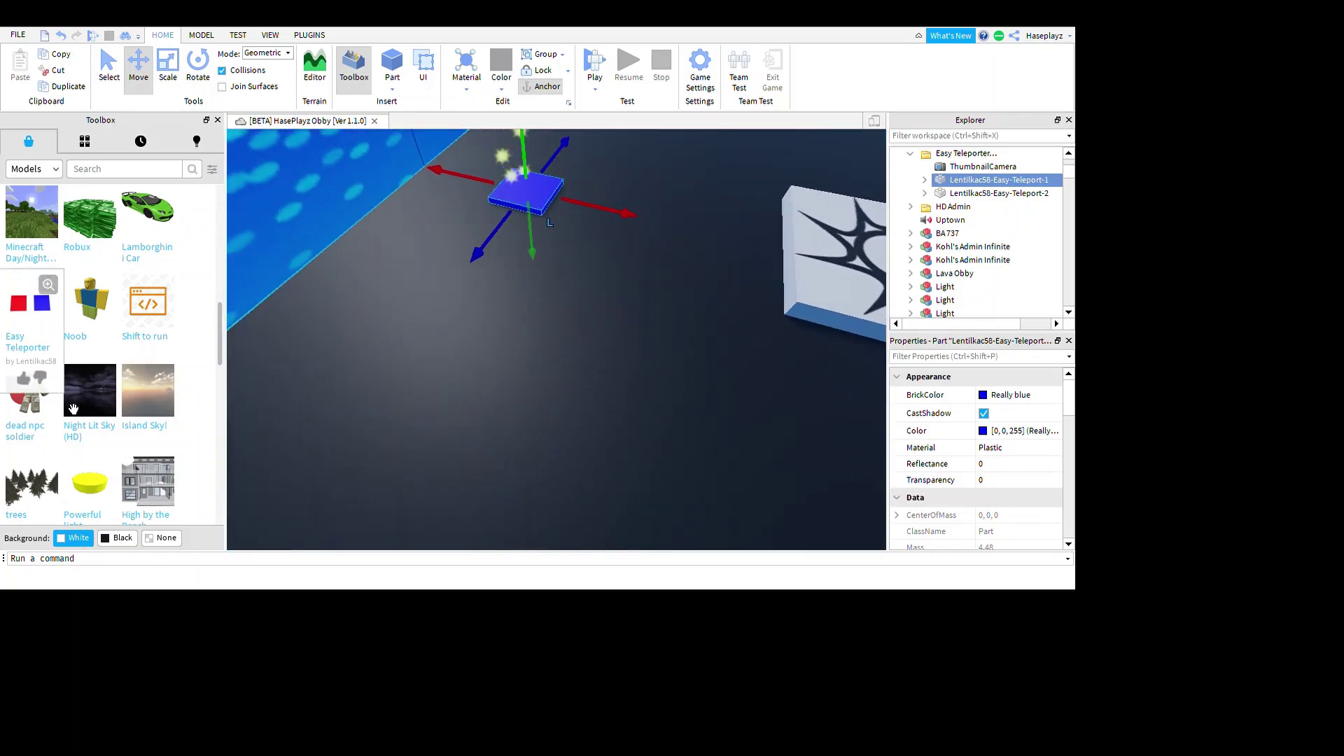
# Insert another Easy Teleporter near the blue pad on the original platform and relocate its red pad to the distant platform.
pyautogui.click(32, 303)
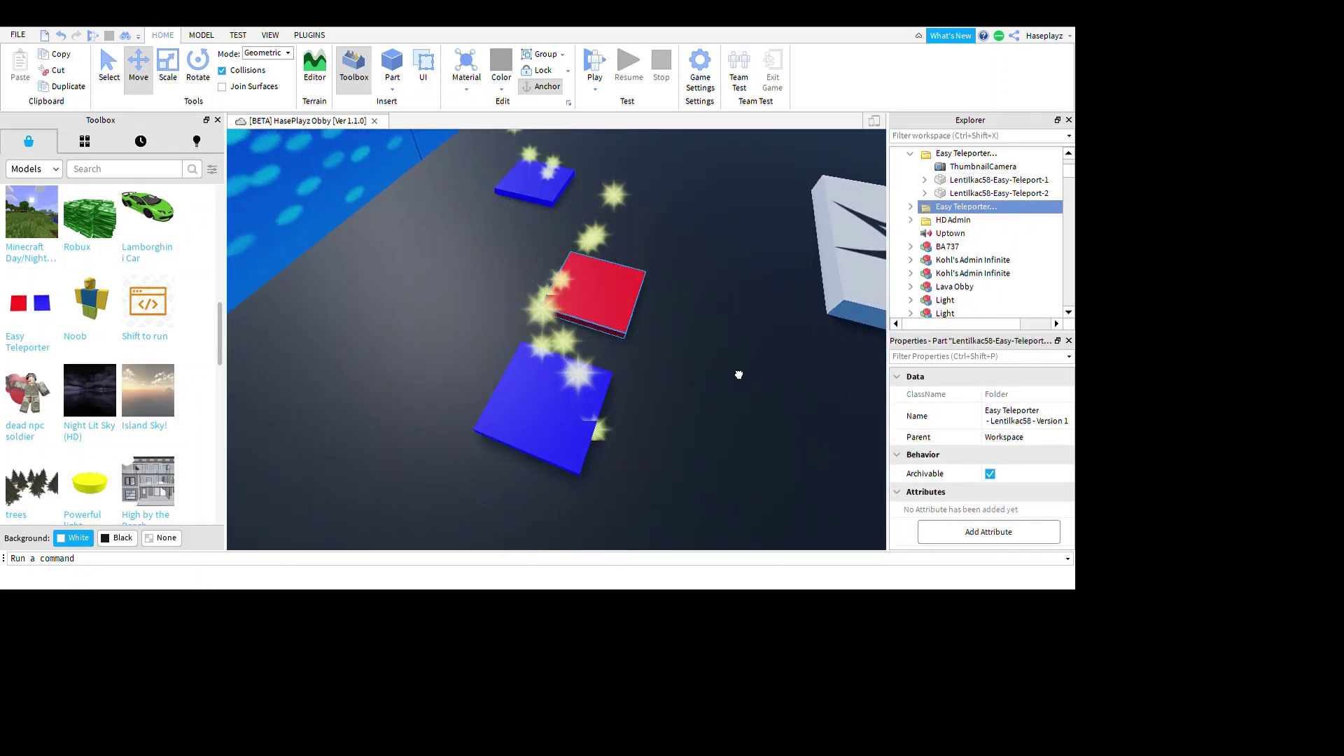
pyautogui.moveTo(735, 375); pyautogui.dragTo(738, 374, button='right')
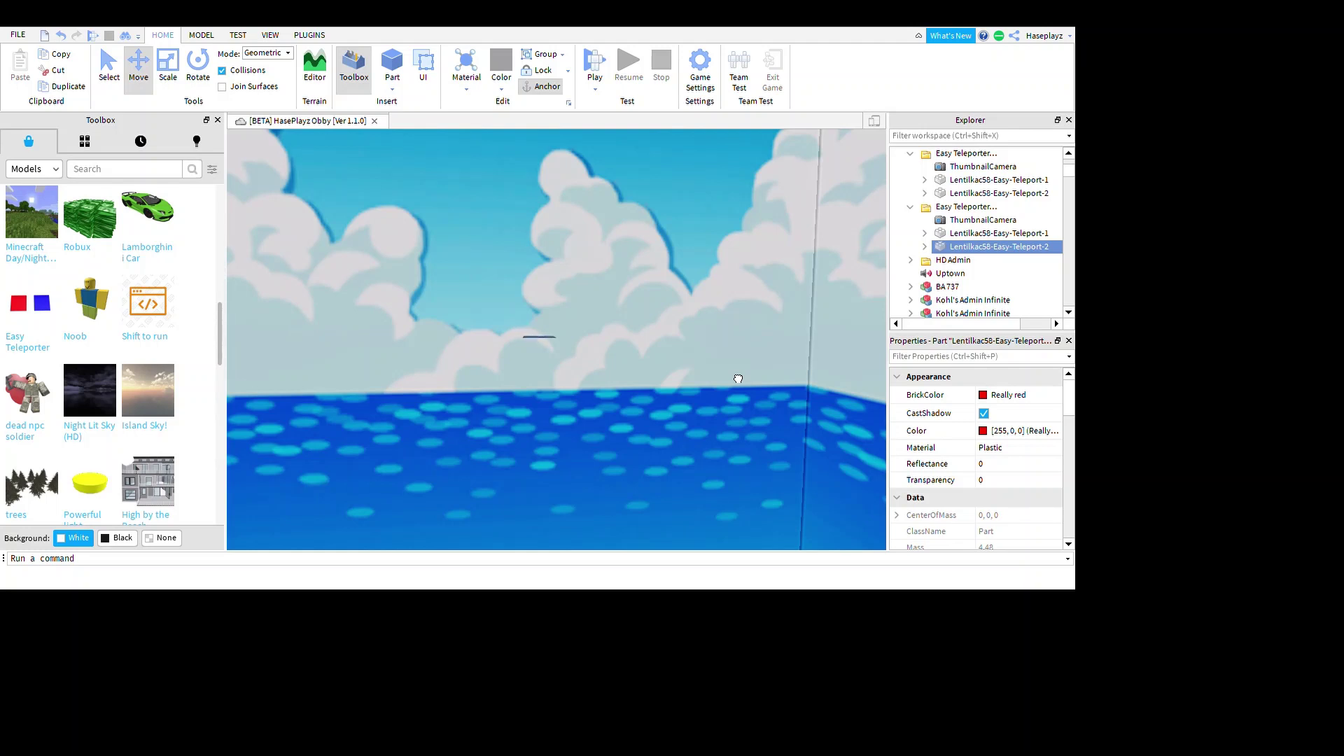
pyautogui.moveTo(738, 381); pyautogui.dragTo(738, 381, button='right')
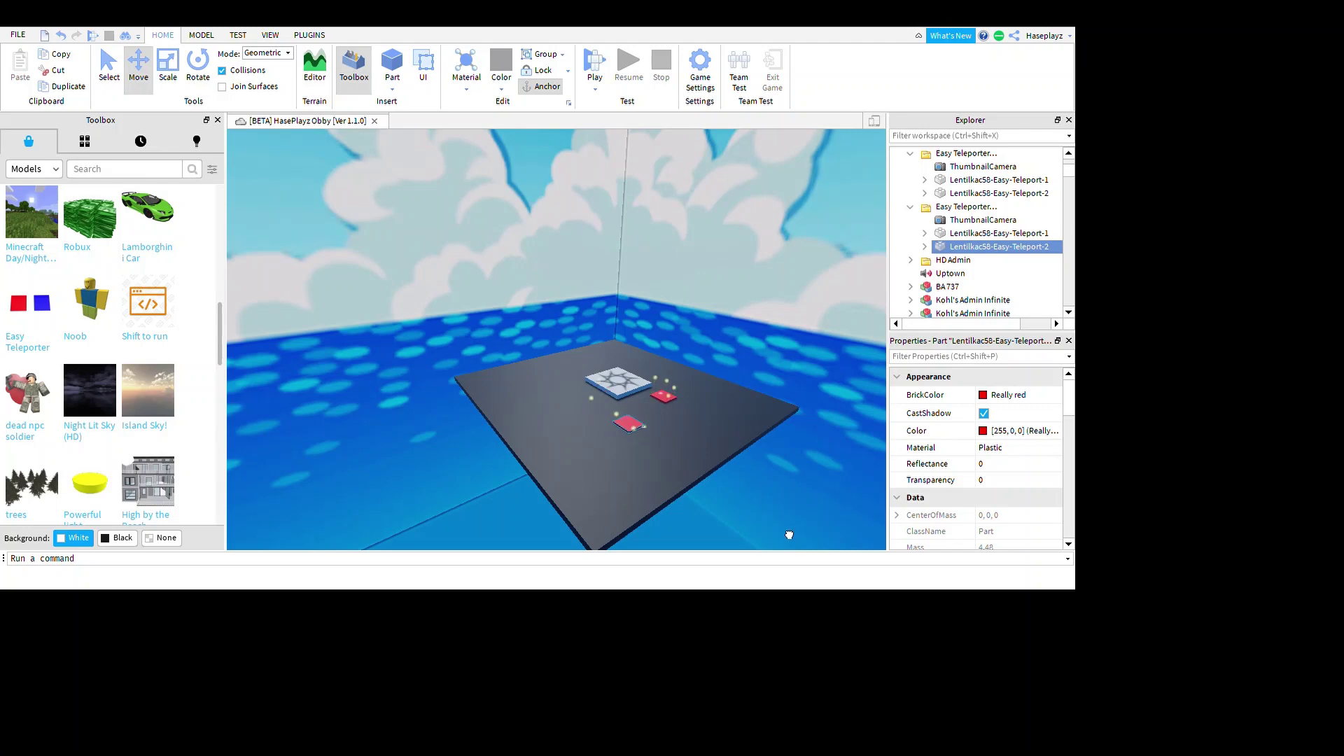
# Inspect the teleporter pads on the pool-side and distant platforms, and examine the pink area with the slide from afar.
pyautogui.moveTo(860, 534)
pyautogui.mouseDown(button='right')
pyautogui.moveTo(837, 512)
pyautogui.moveTo(860, 539)
pyautogui.mouseUp(button='right')
pyautogui.click(837, 512)
pyautogui.press('w')
pyautogui.click(670, 422)
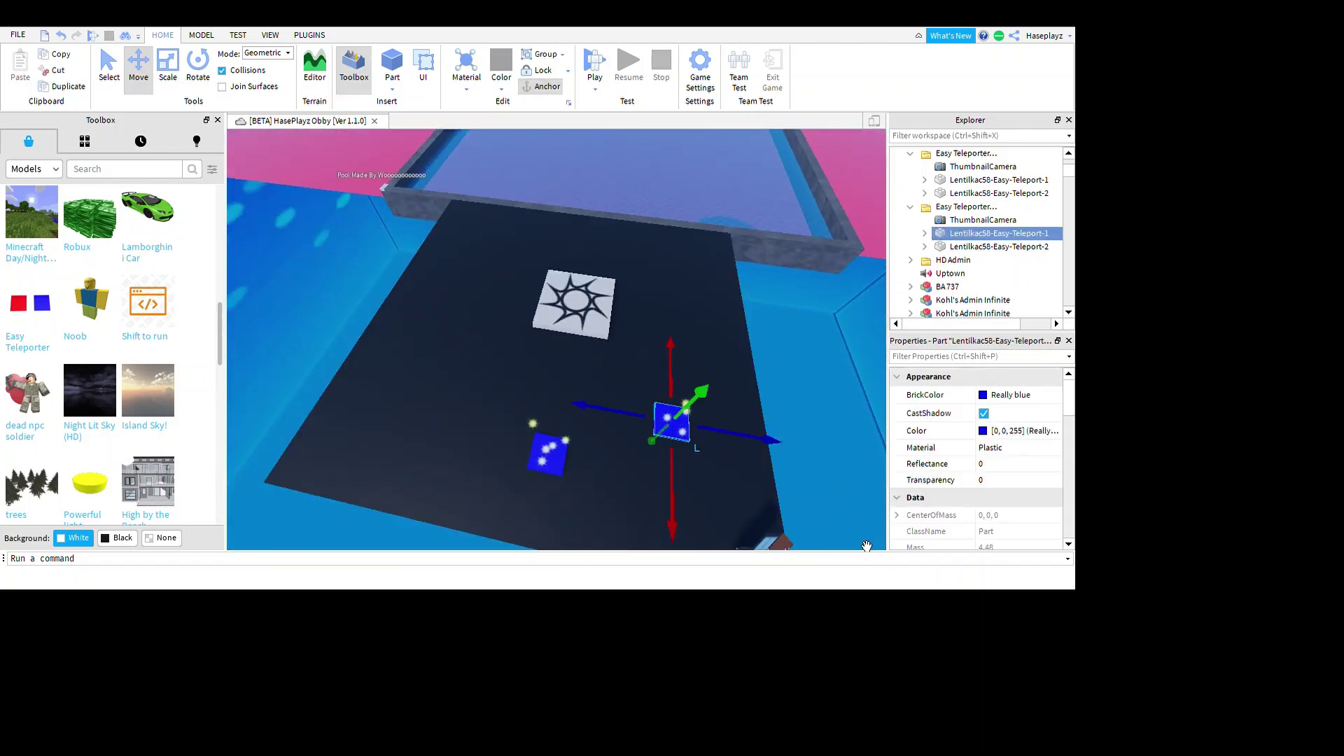
pyautogui.press('s')
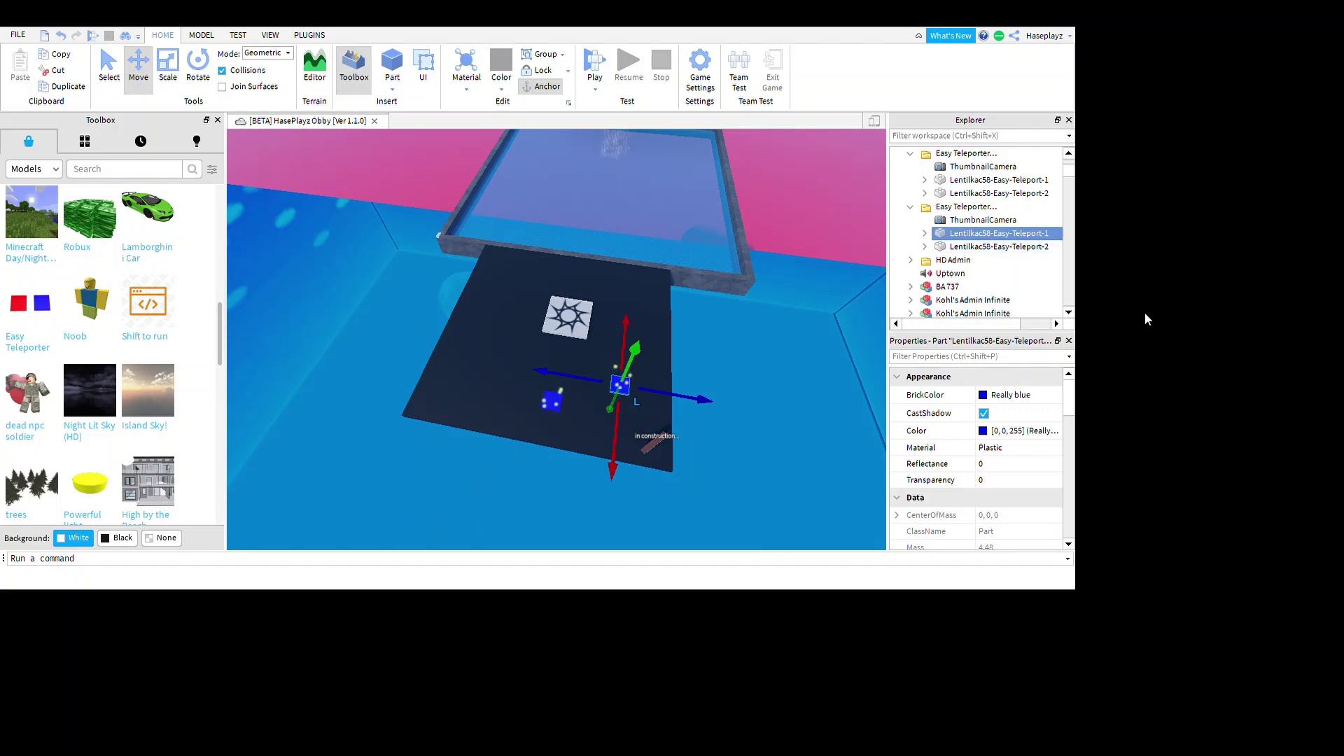
pyautogui.press('Down')
pyautogui.press('f')
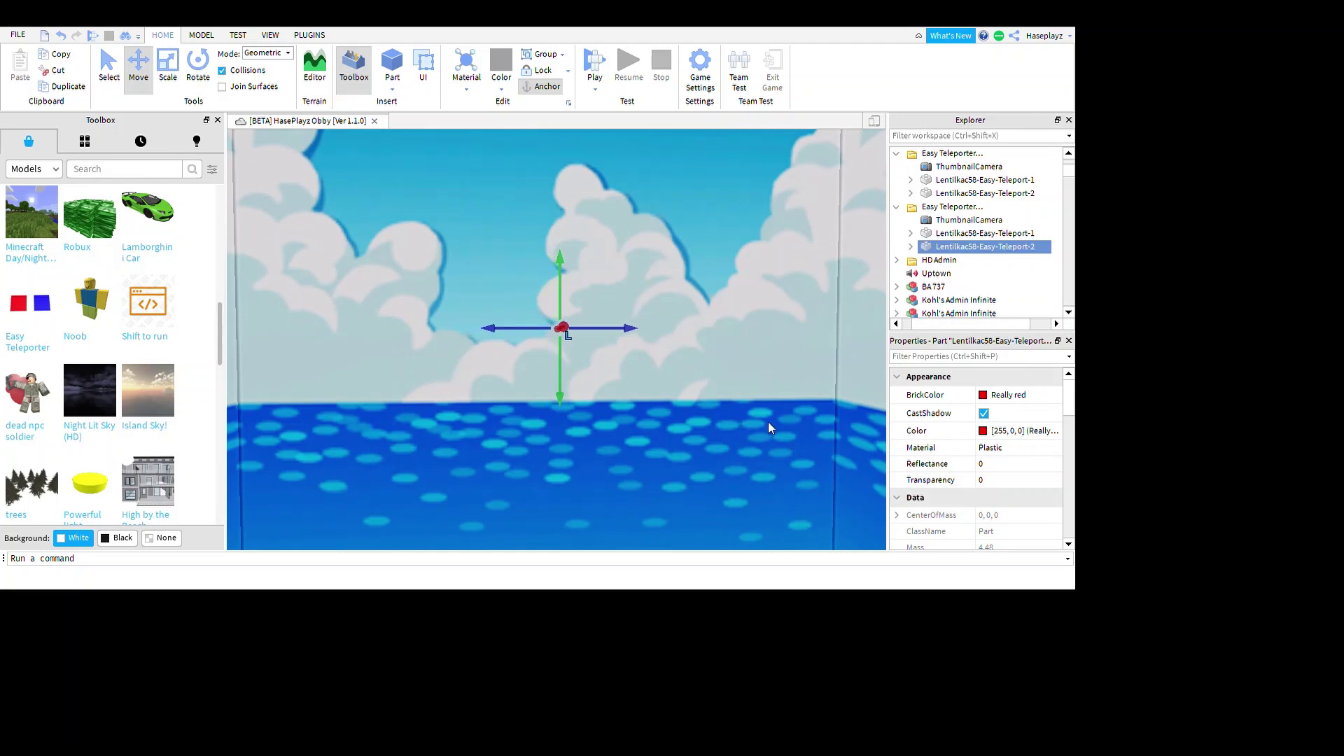
pyautogui.press('w')
pyautogui.press('s')
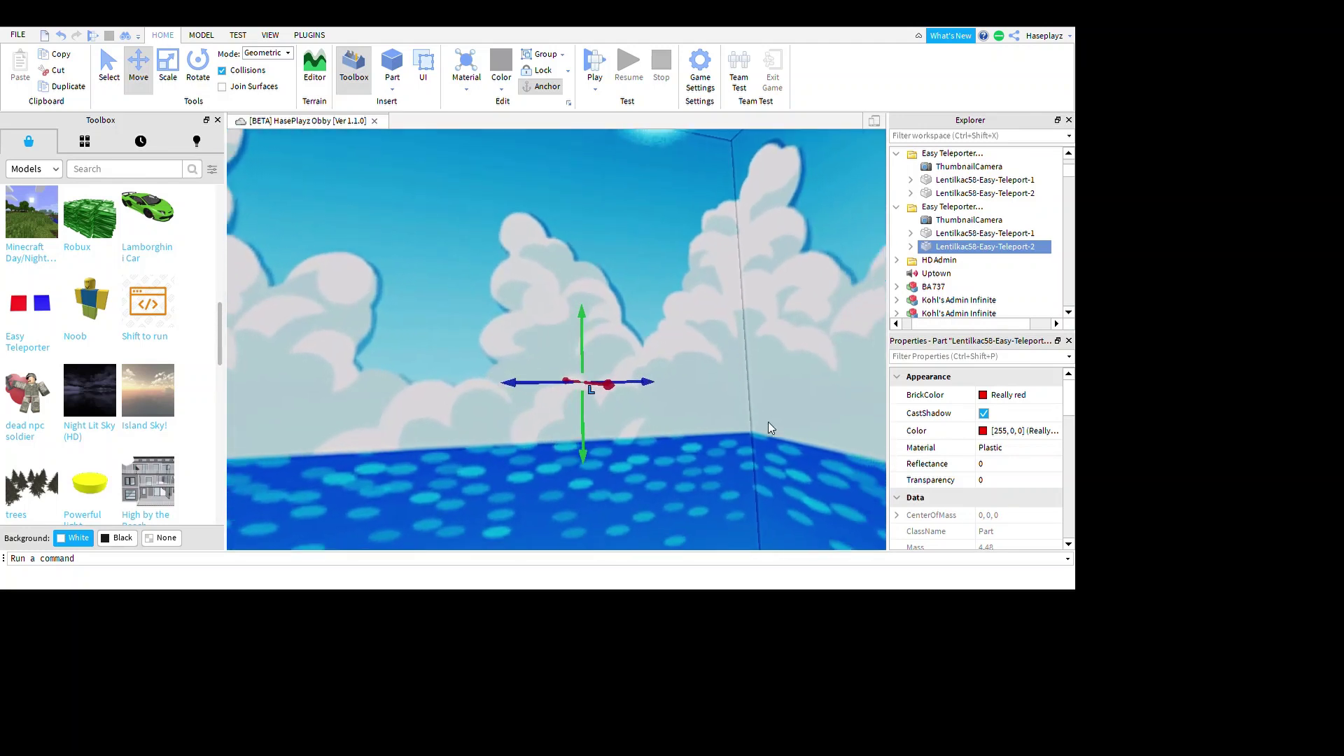
pyautogui.press('w')
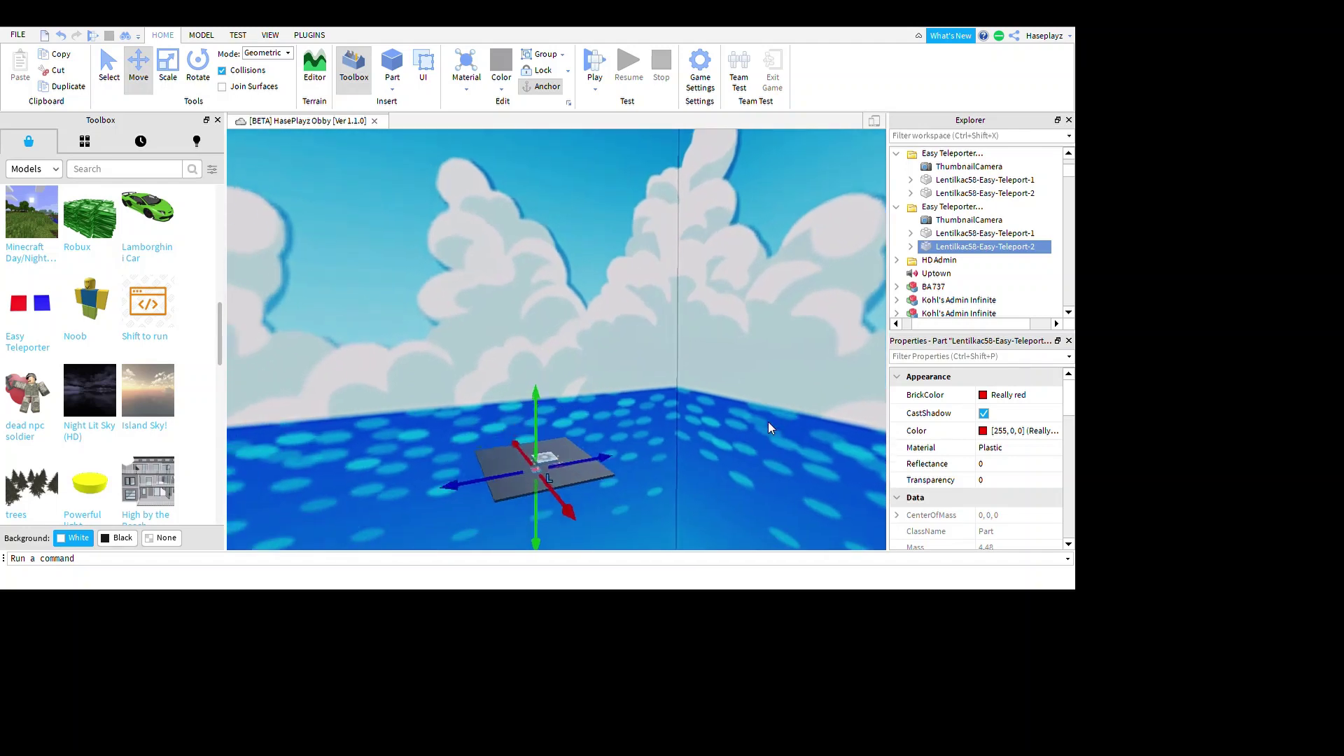
pyautogui.click(790, 414)
pyautogui.moveTo(789, 414); pyautogui.dragTo(767, 422, button='right')
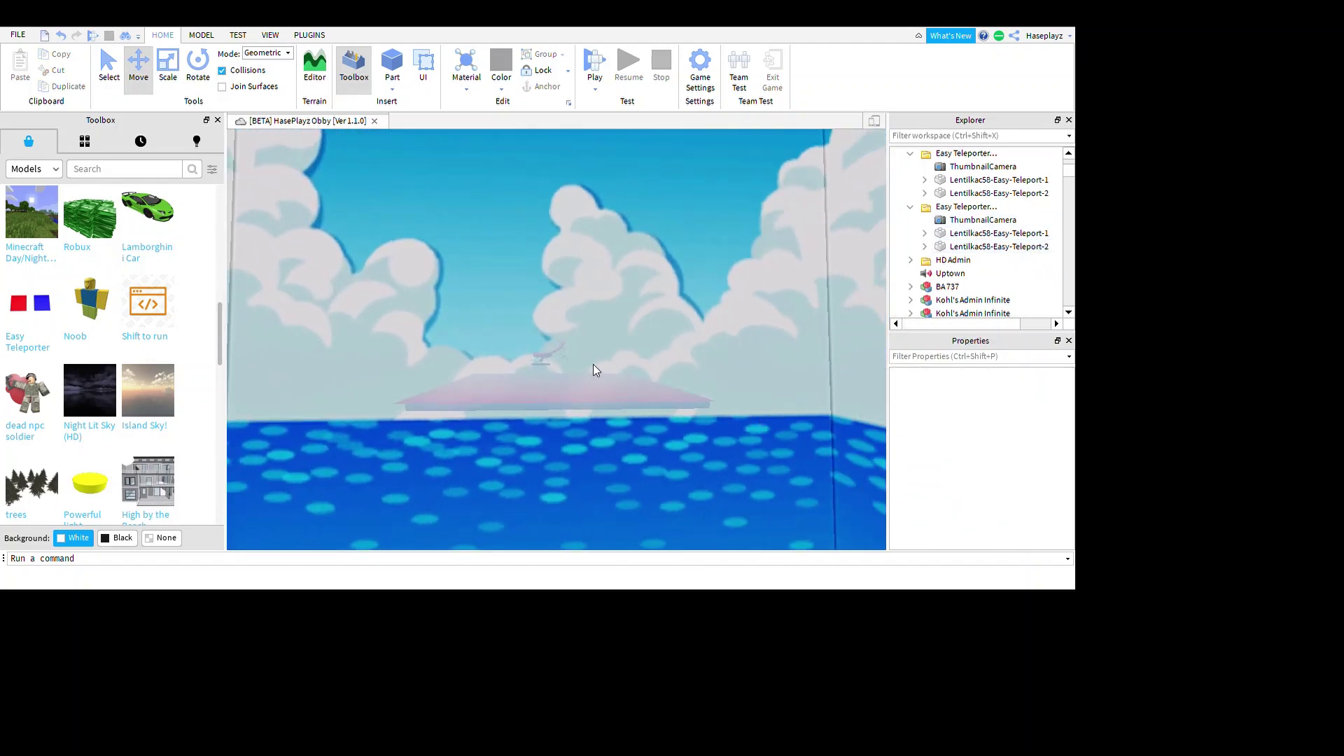
pyautogui.press('w')
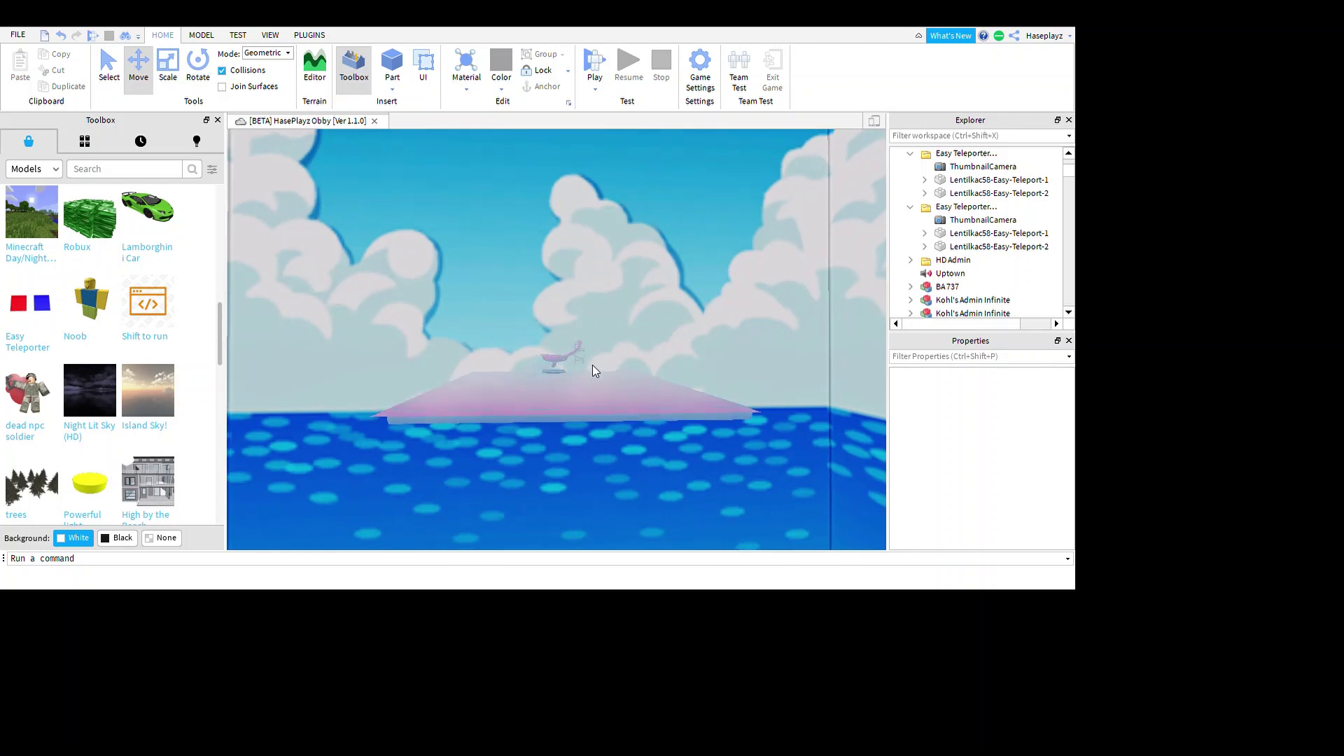
pyautogui.press('w')
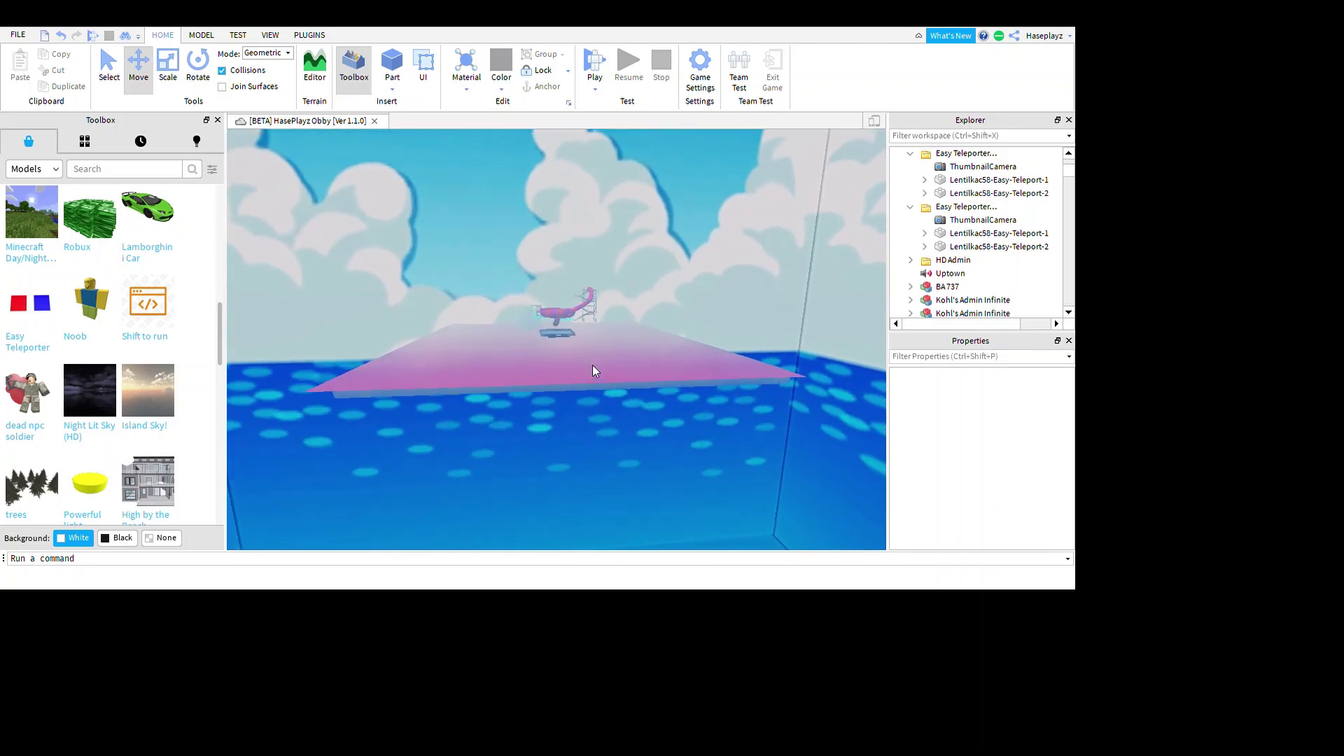
pyautogui.press('w')
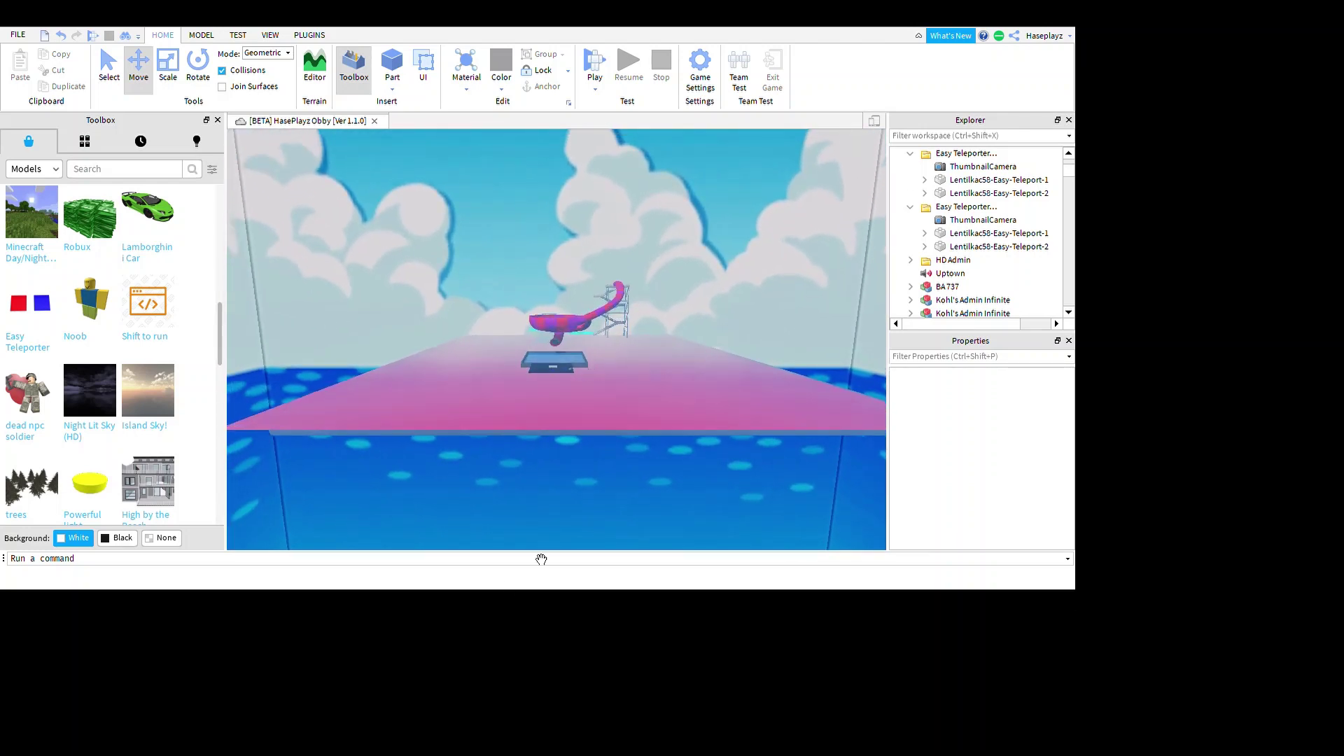
# Start a playtest and walk the character out to the open edge of the turquoise spawn room.
pyautogui.press('F5')
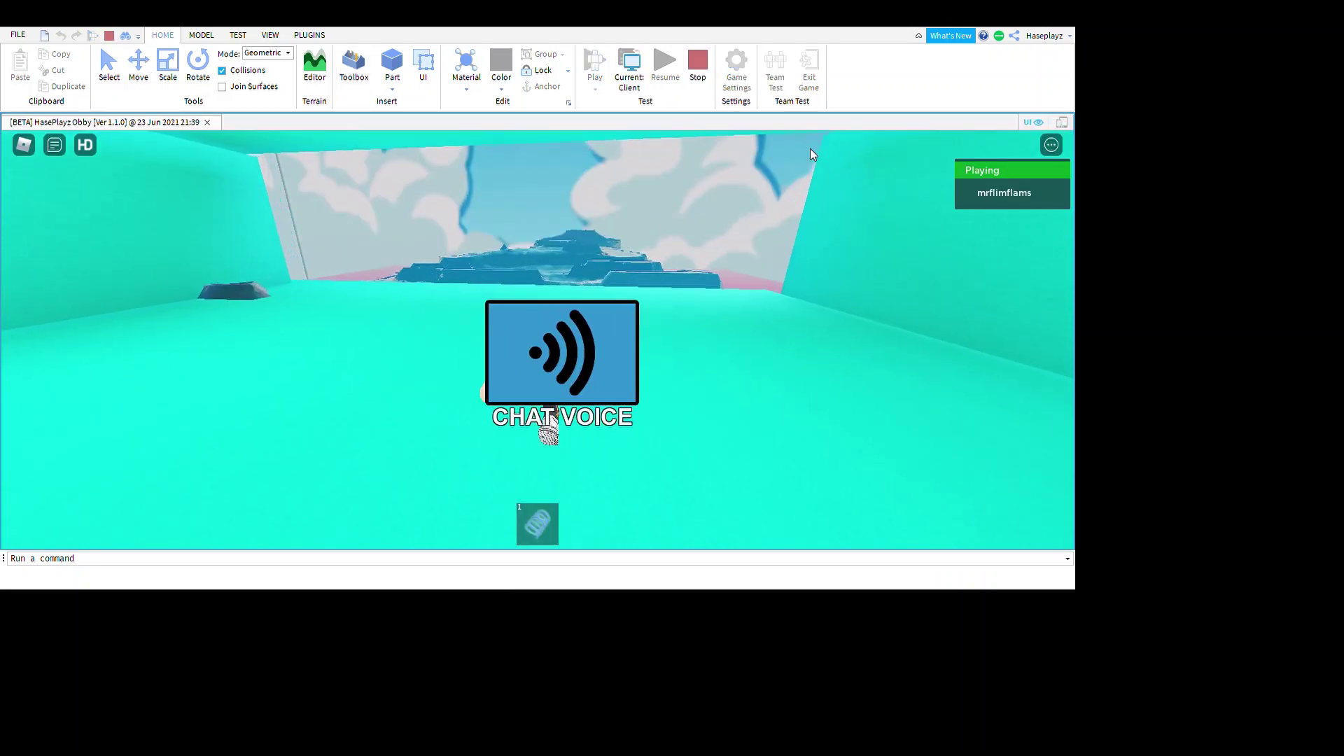
pyautogui.press('w')
pyautogui.press('w')
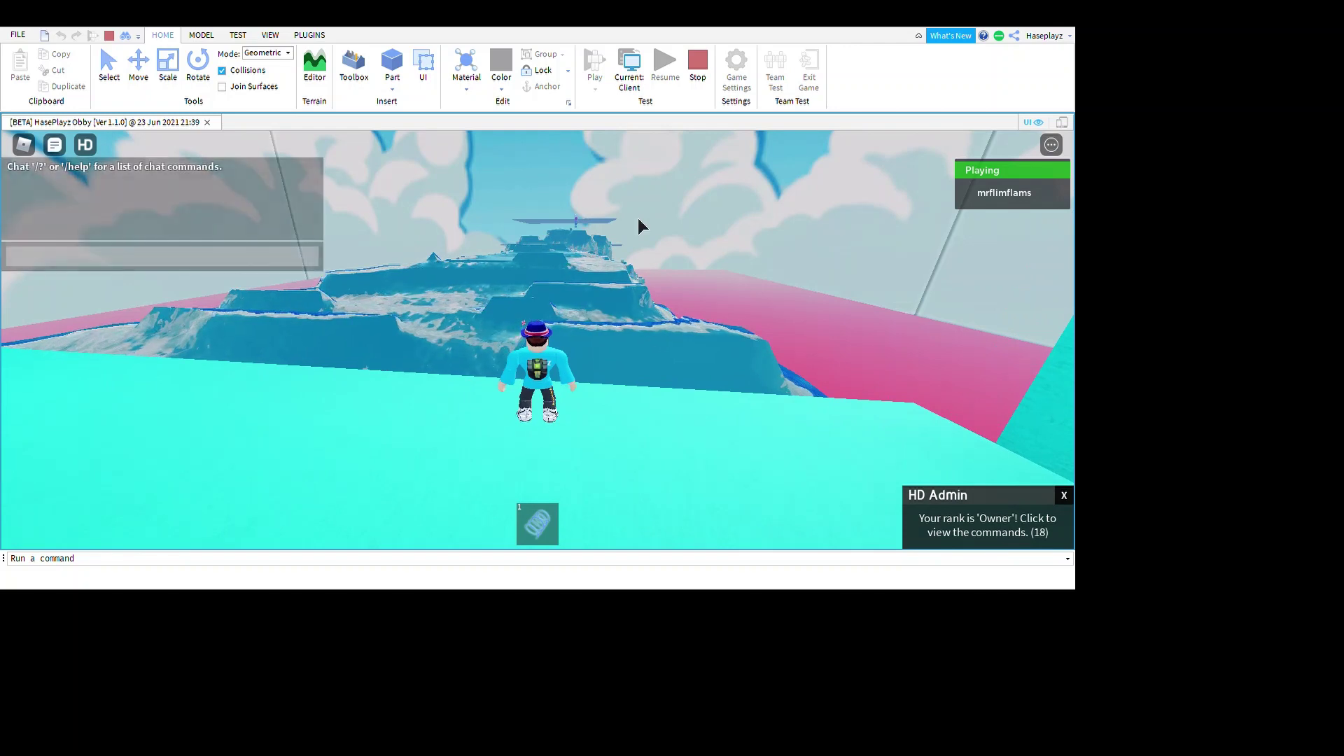
# Try to enable flight for the character with the chat command :fly.
pyautogui.write(';')
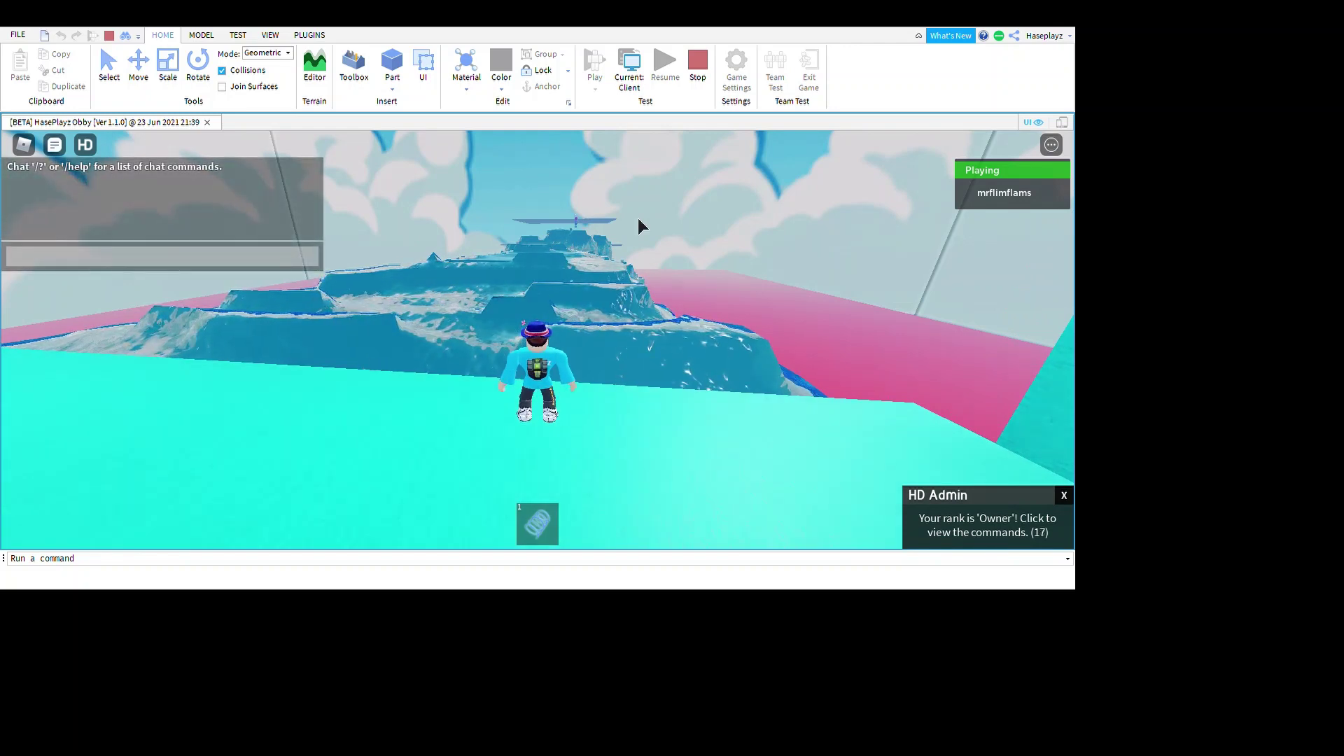
pyautogui.write('fly')
pyautogui.press('Return')
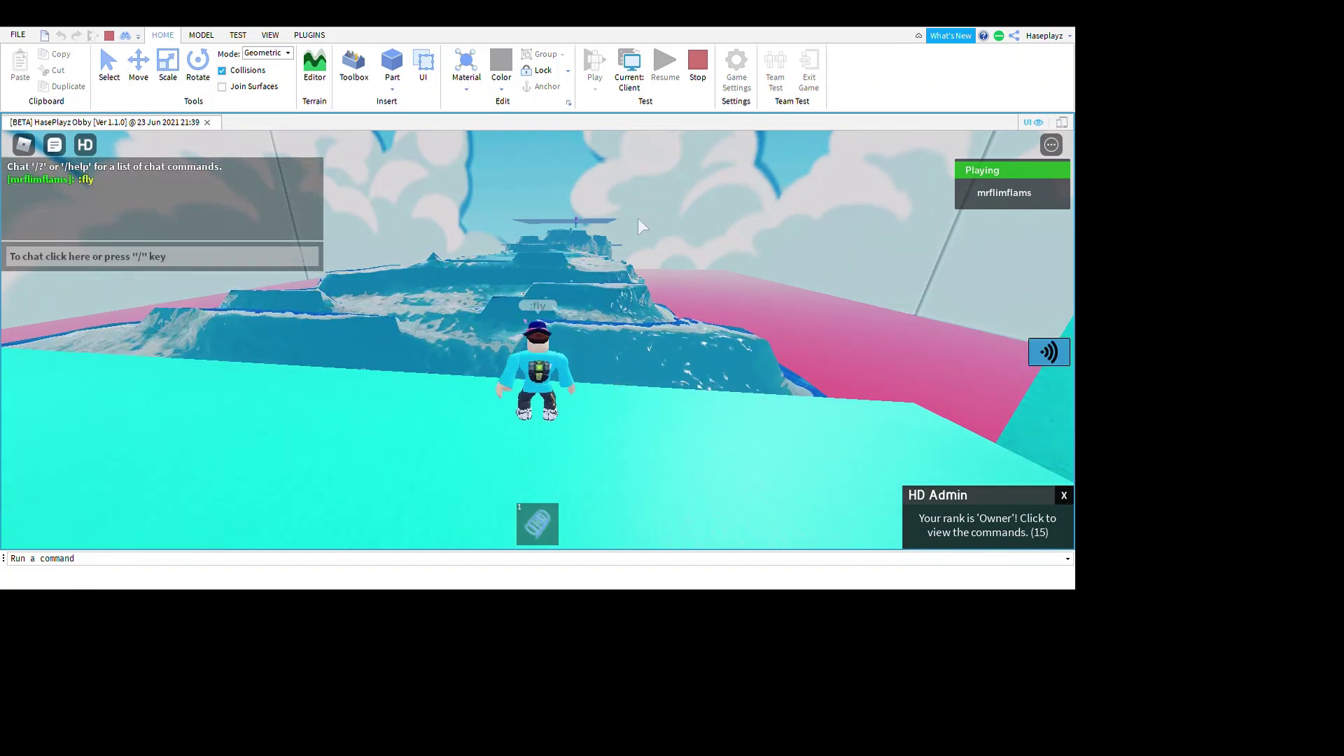
# Enable flight for the character with the chat command ;fly.
pyautogui.moveTo(636, 223); pyautogui.dragTo(608, 214, button='right')
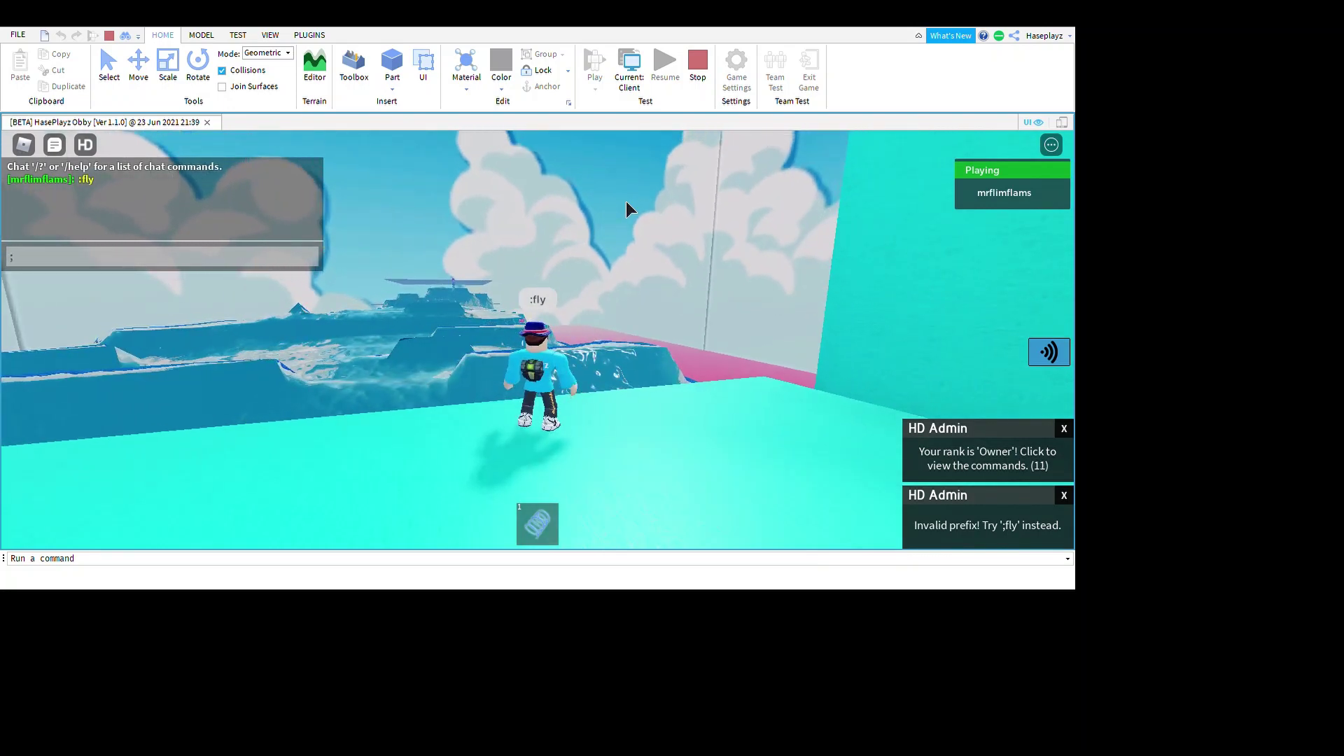
pyautogui.write('fly')
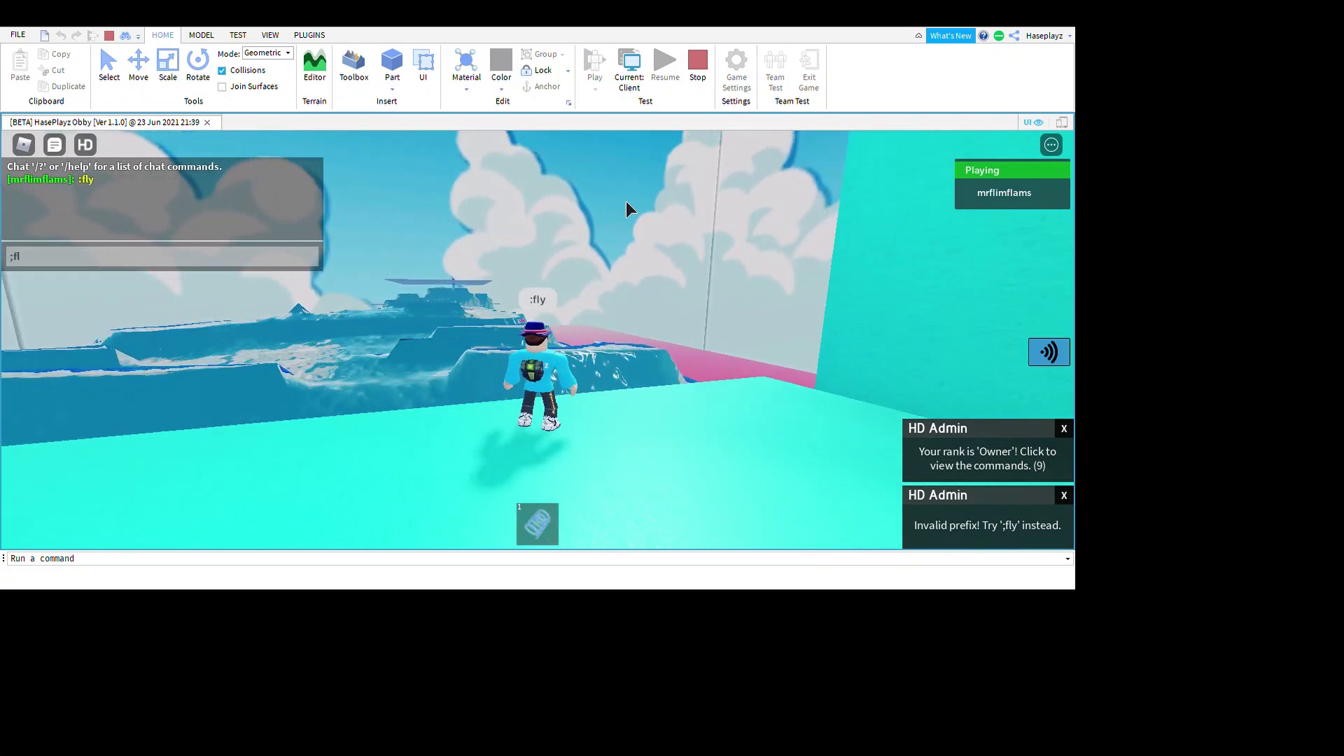
pyautogui.press('Return')
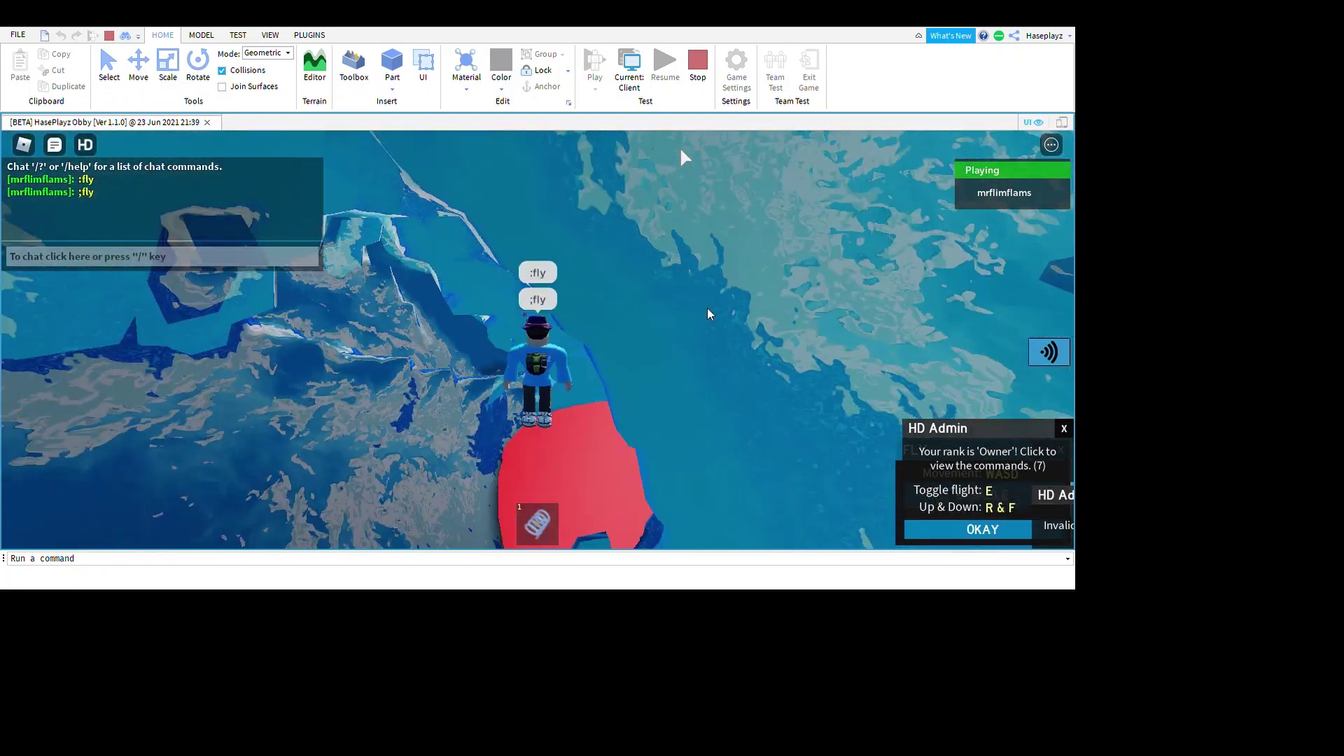
# Test flying the character out of the spawn room and over the blue terrain and red ground.
pyautogui.press('w')
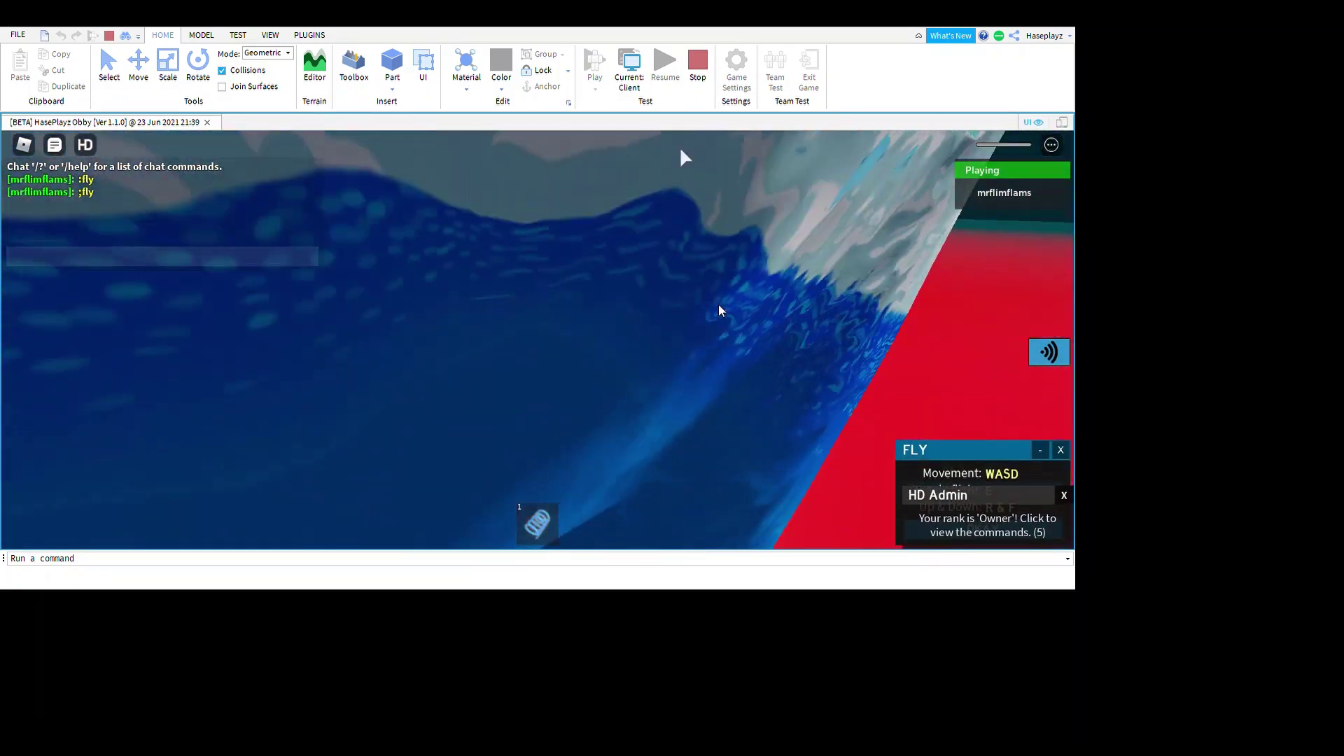
pyautogui.moveTo(562, 266); pyautogui.dragTo(585, 358, button='right')
pyautogui.press('w')
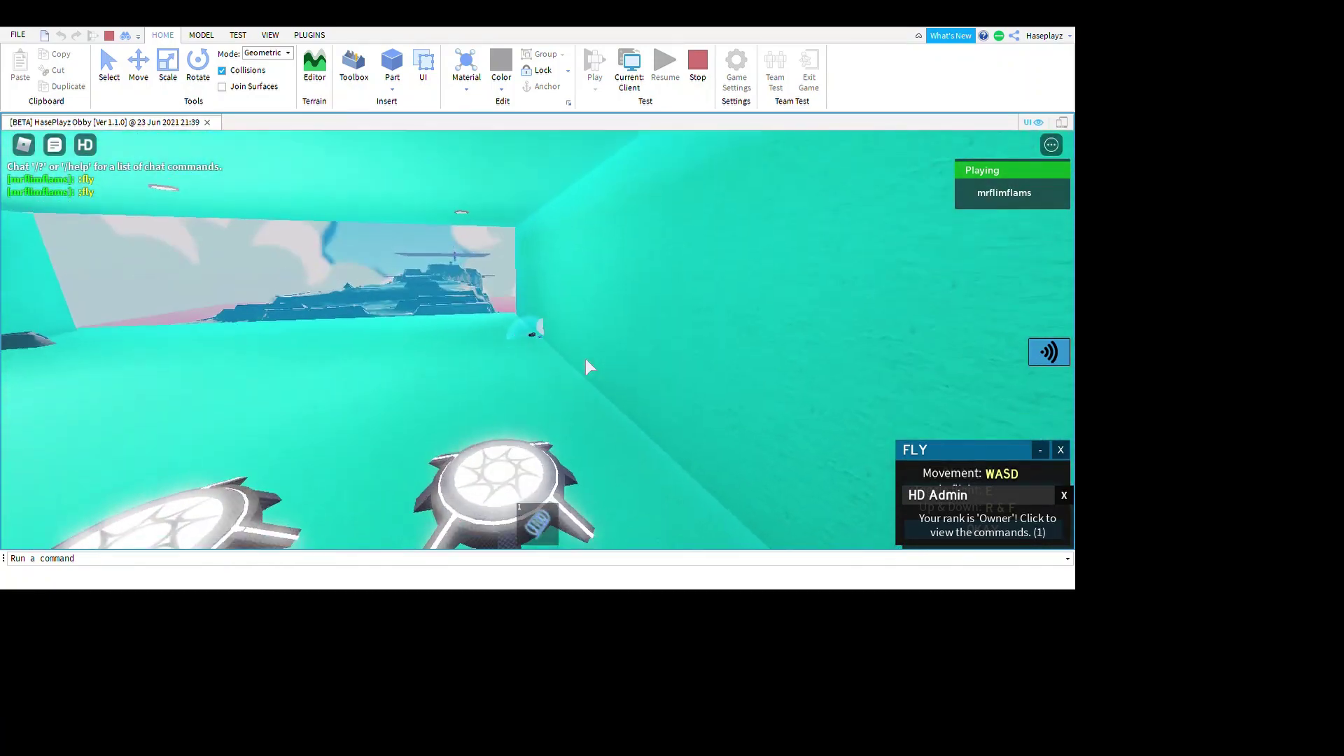
pyautogui.press('w')
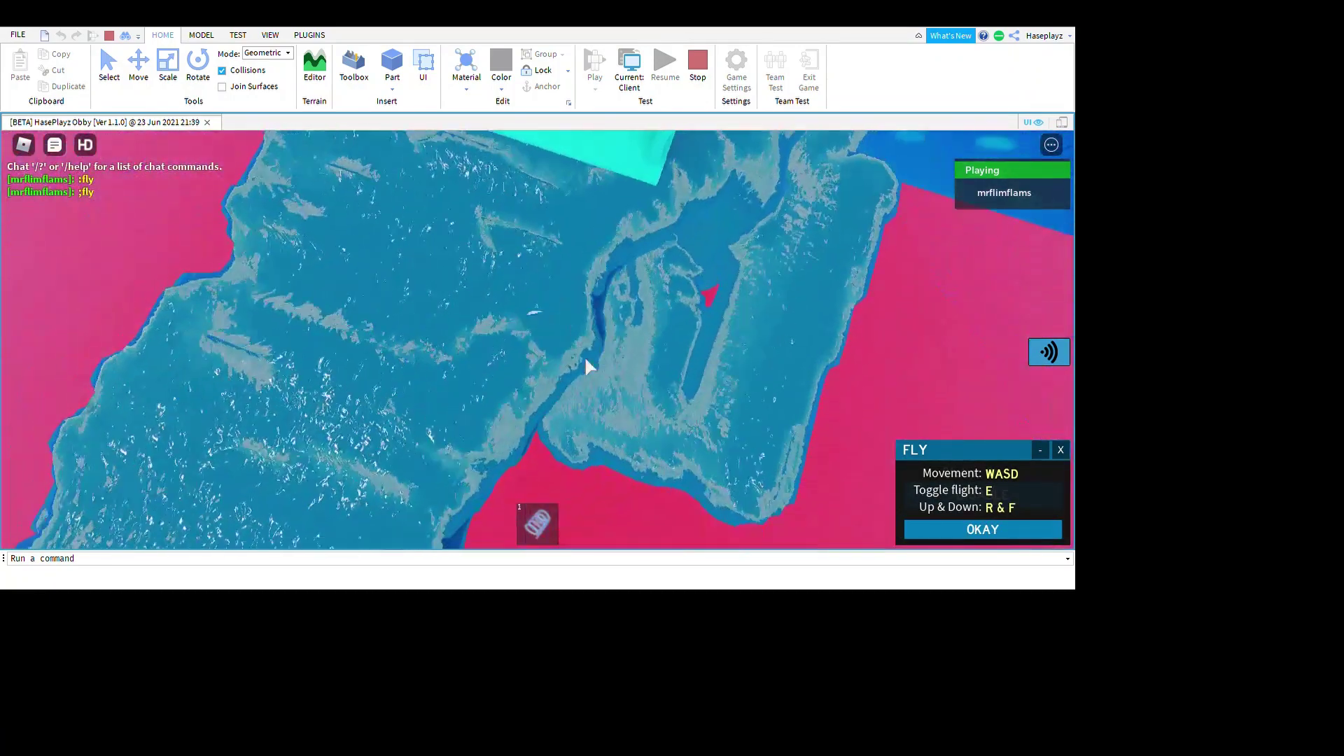
pyautogui.press('w')
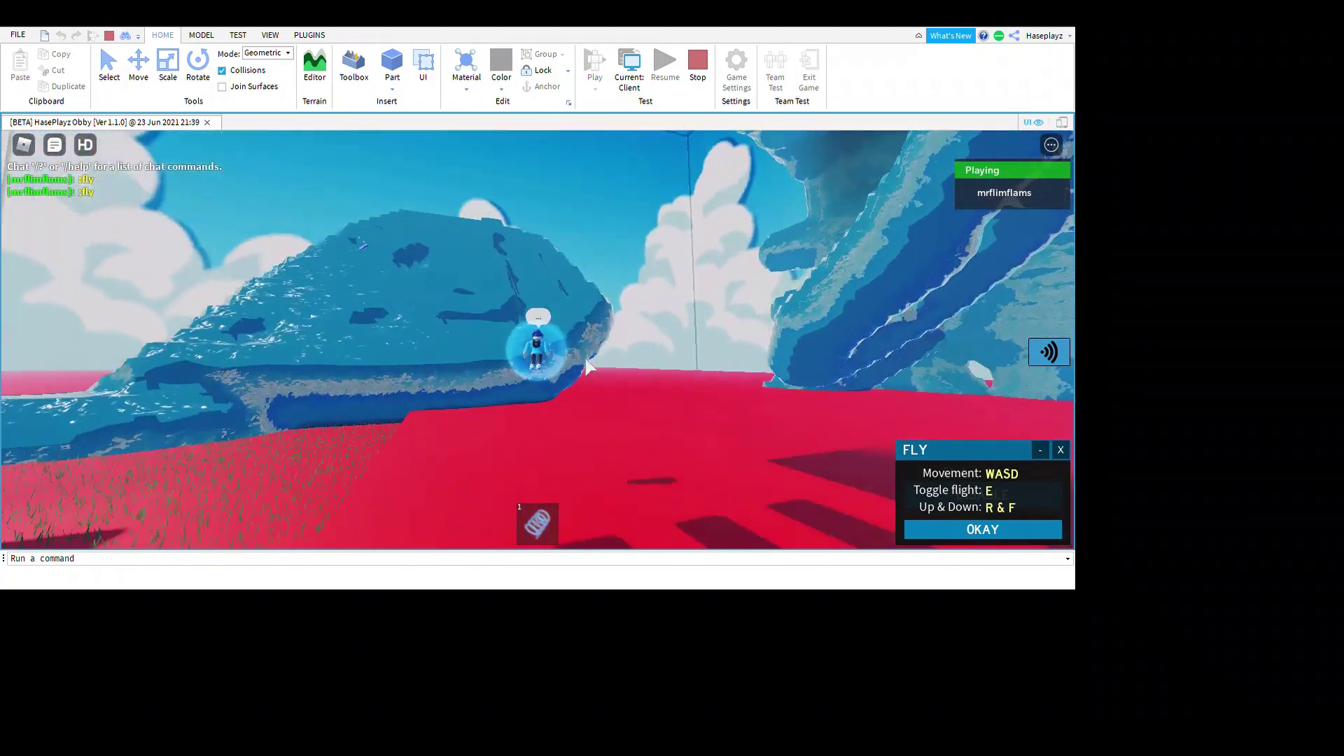
pyautogui.press('w')
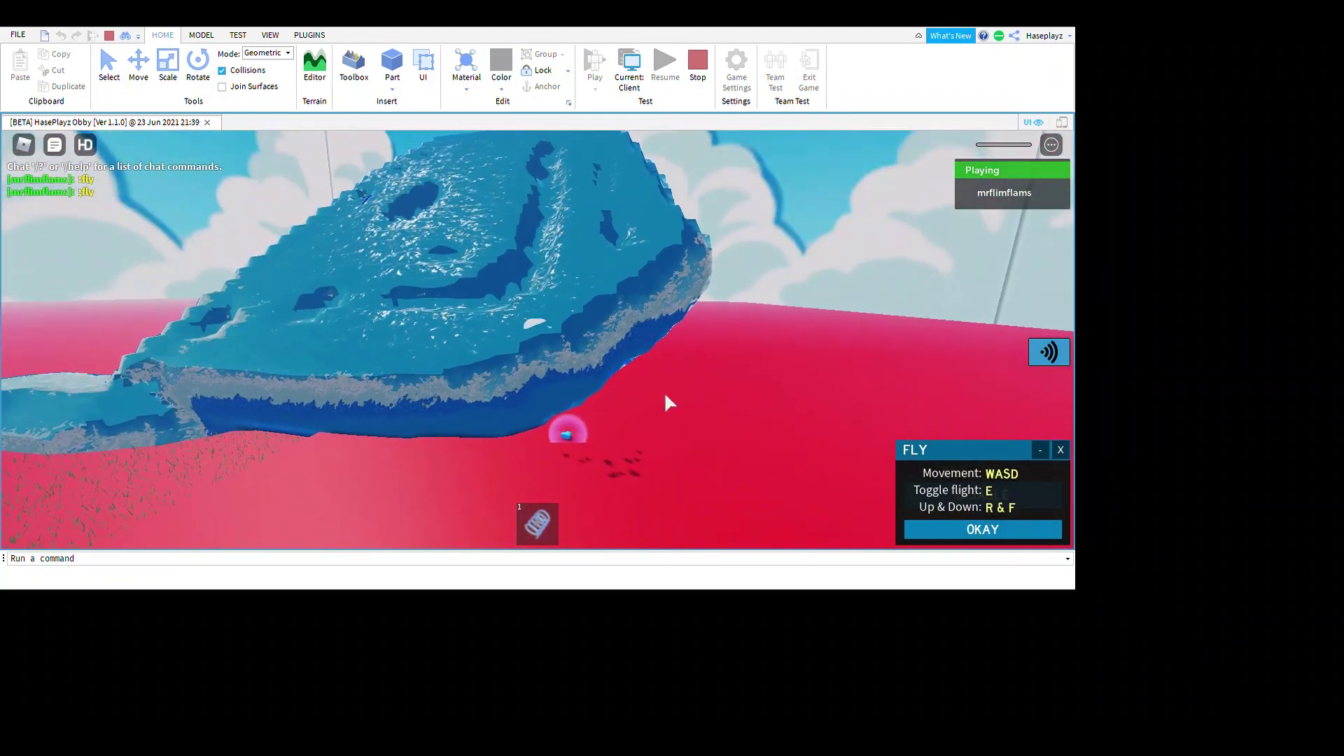
pyautogui.press('w')
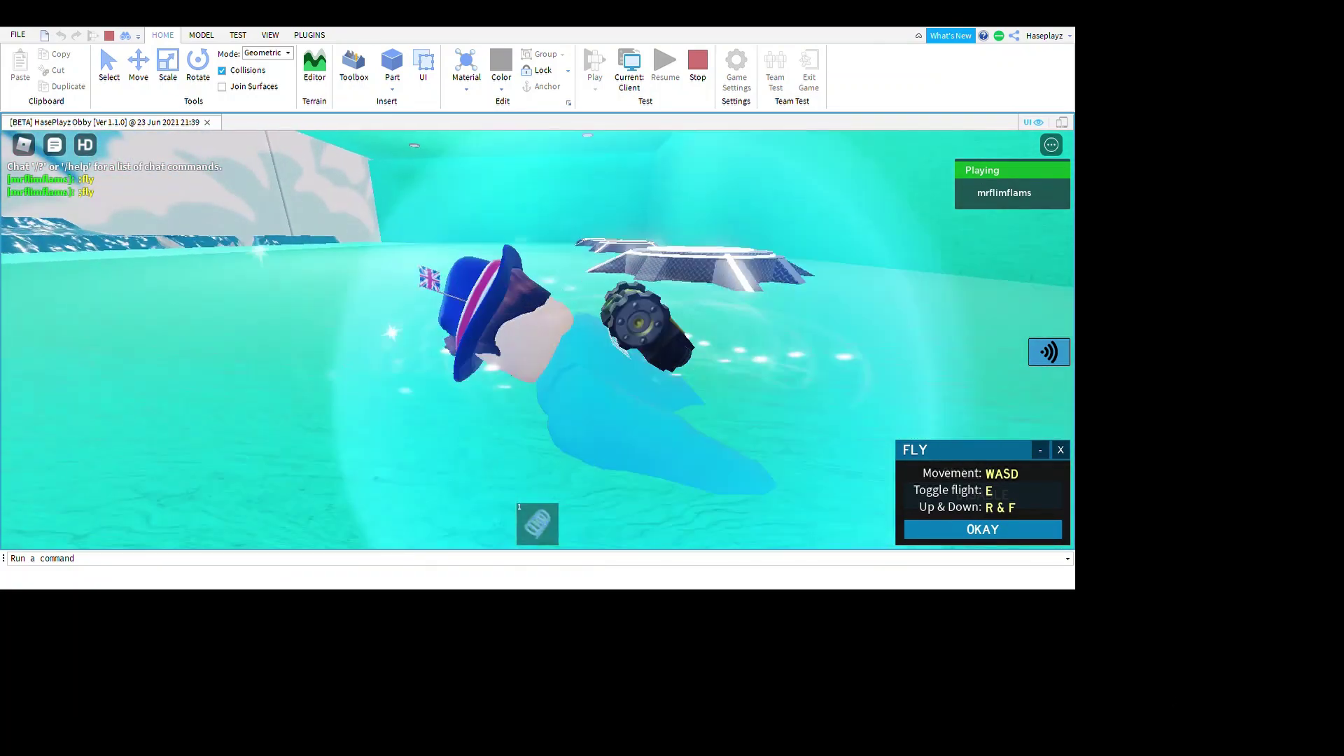
# Accept the flight instructions and set the flight speed to 10.
pyautogui.click(967, 531)
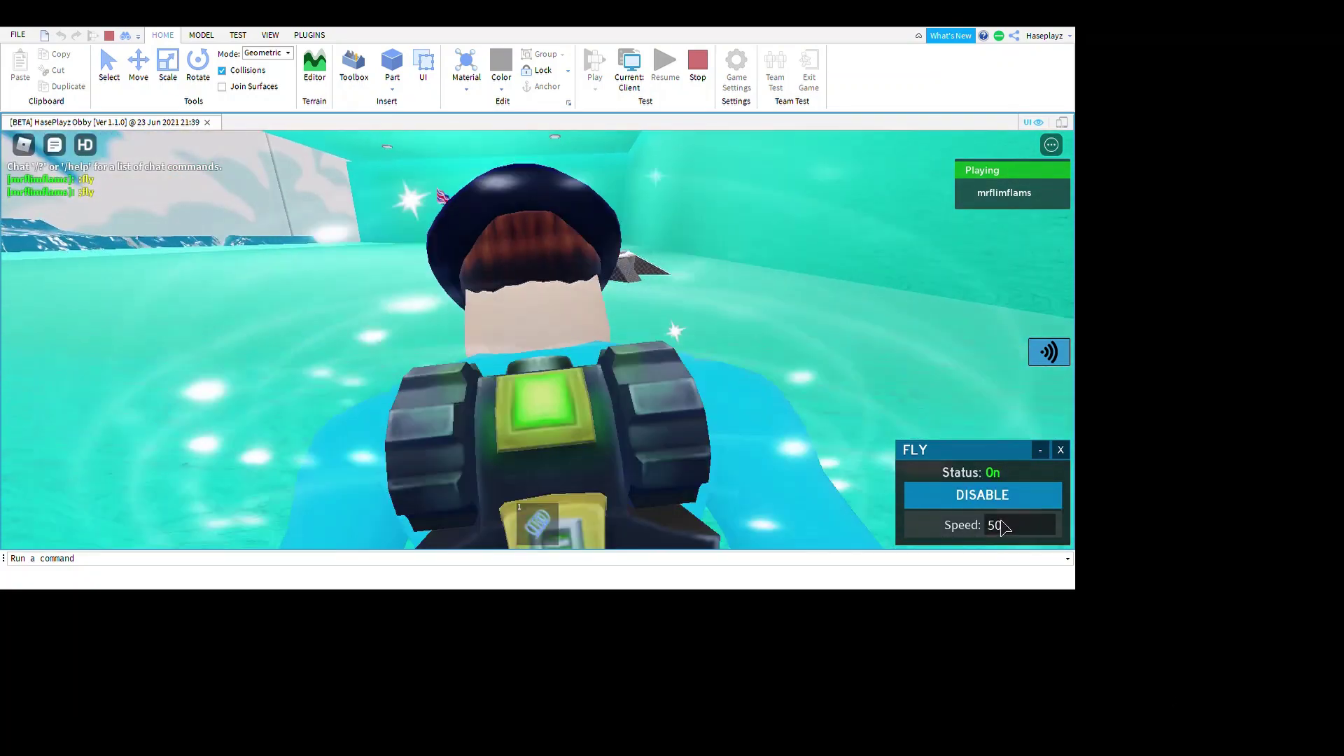
pyautogui.click(1006, 524)
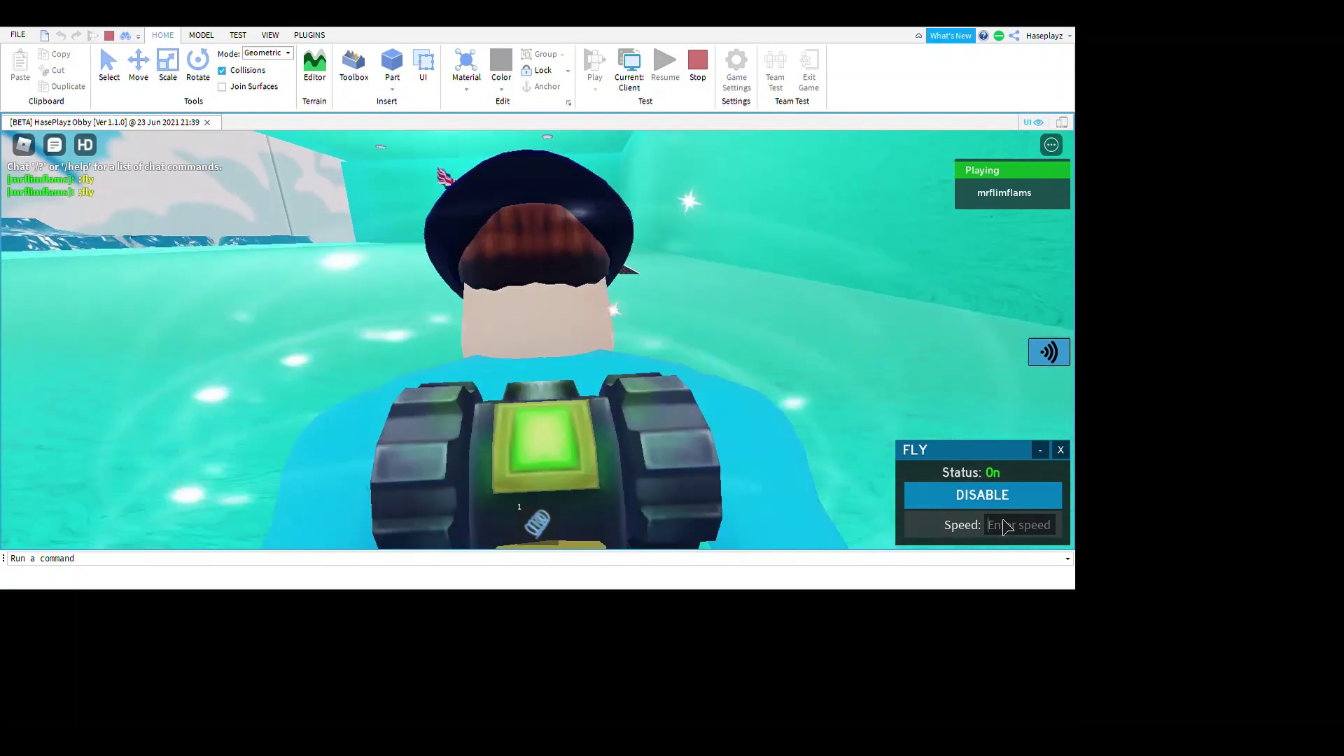
pyautogui.write('10')
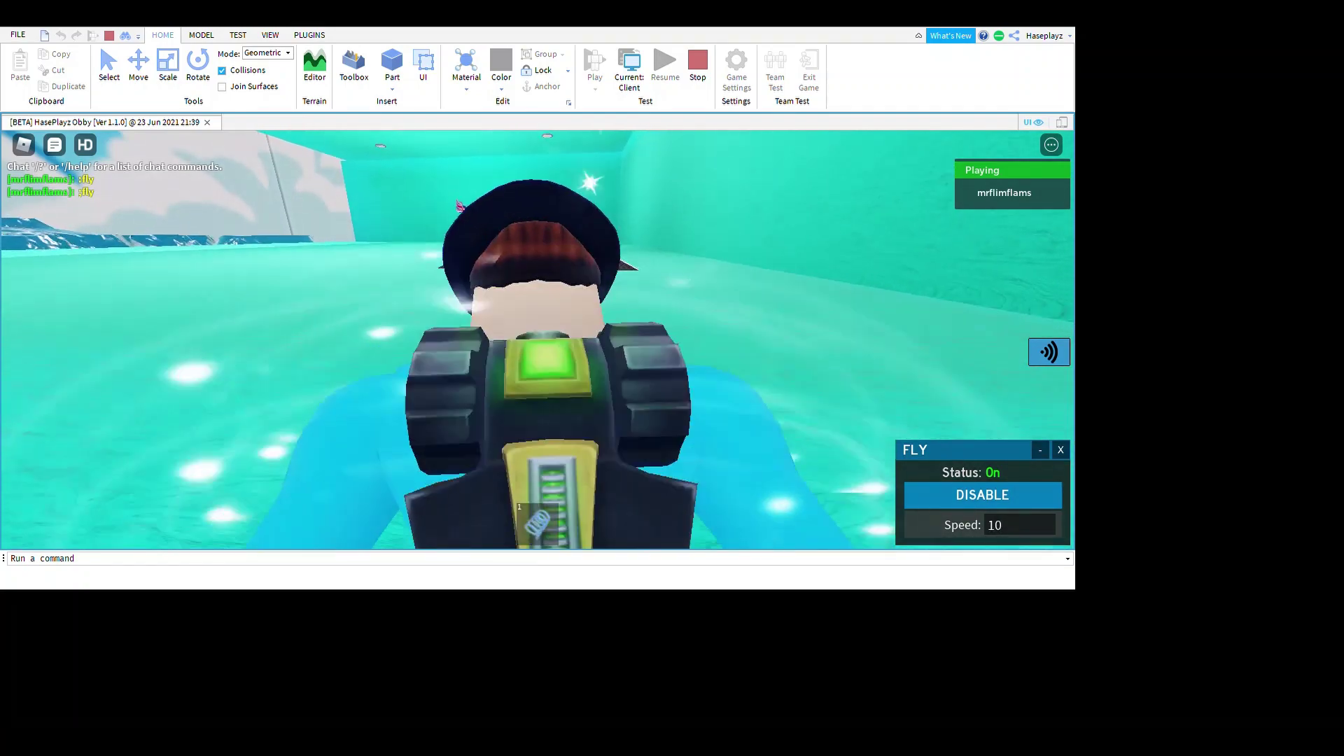
# Fly the character past the spawn room's edge at the new speed and adjust the camera distance.
pyautogui.scroll(-5, 666, 451)
pyautogui.scroll(5, 666, 451)
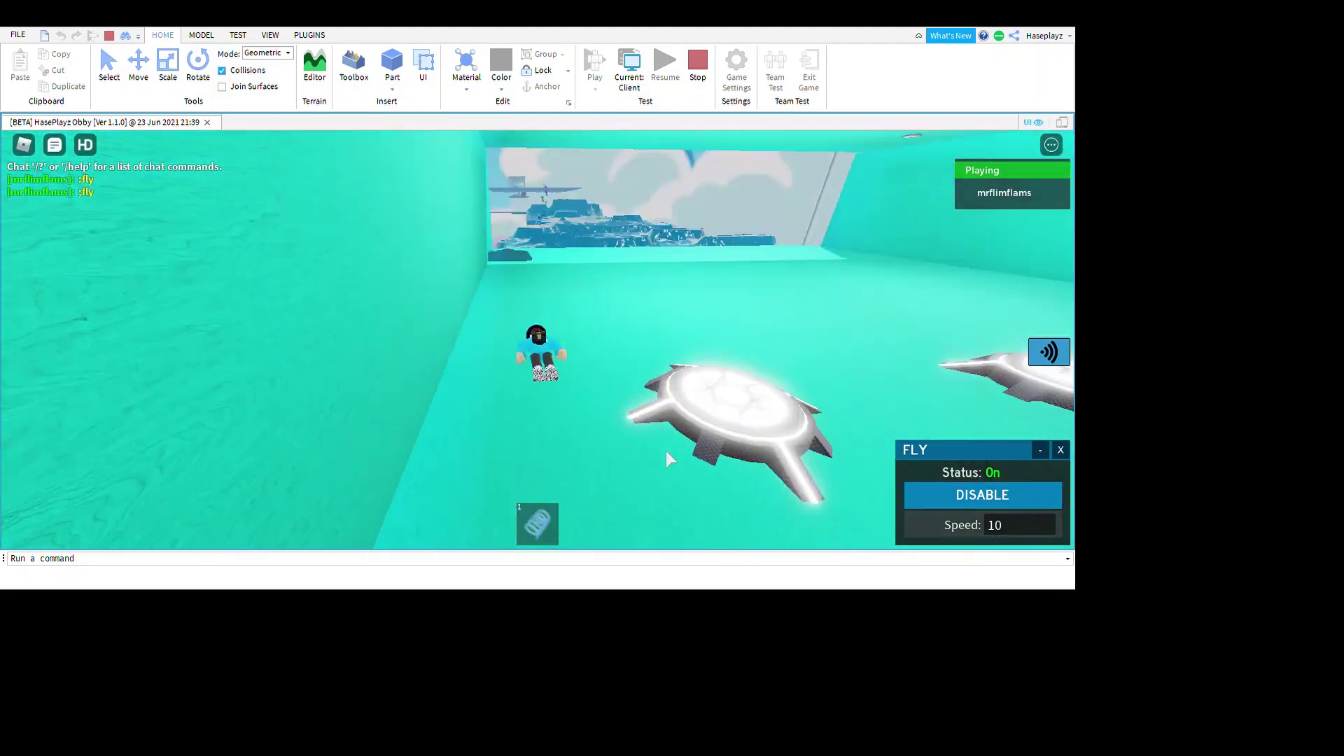
pyautogui.scroll(-5, 667, 455)
pyautogui.scroll(5, 665, 454)
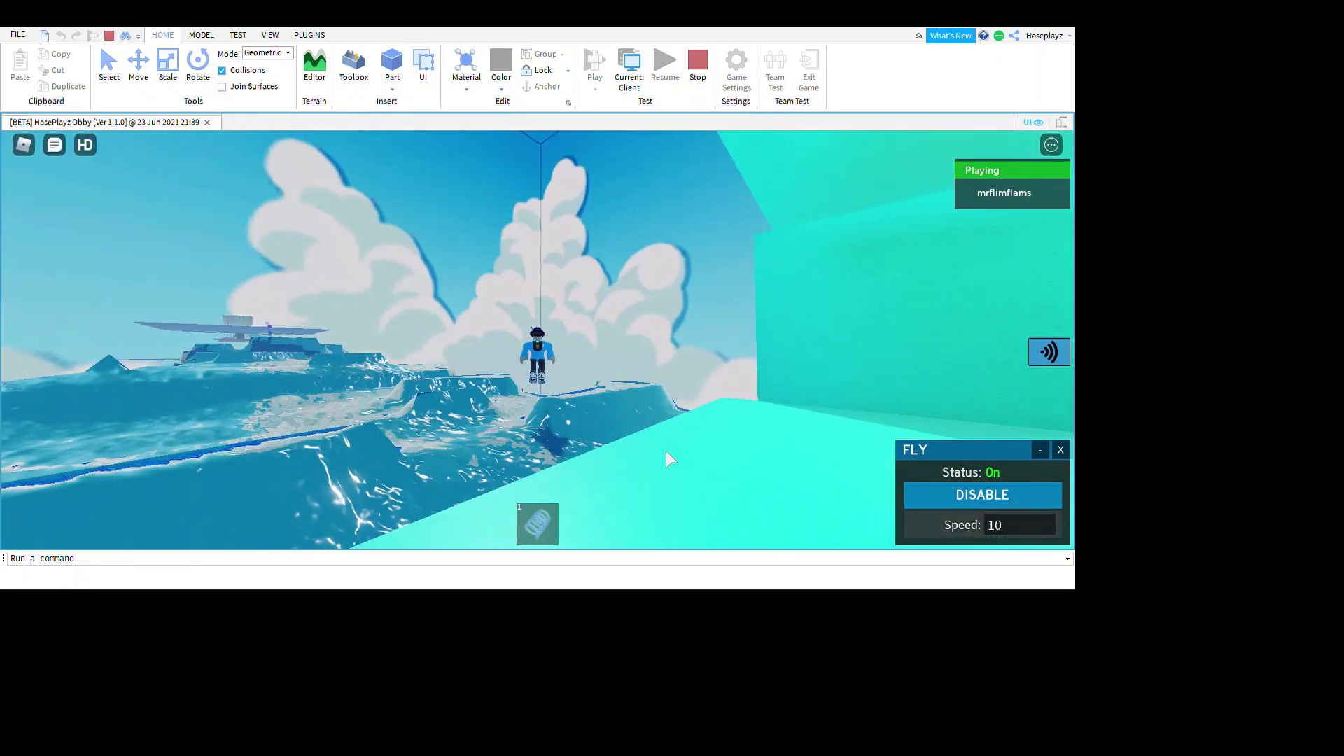
pyautogui.moveTo(666, 451); pyautogui.dragTo(665, 448, button='right')
pyautogui.scroll(2, 666, 279)
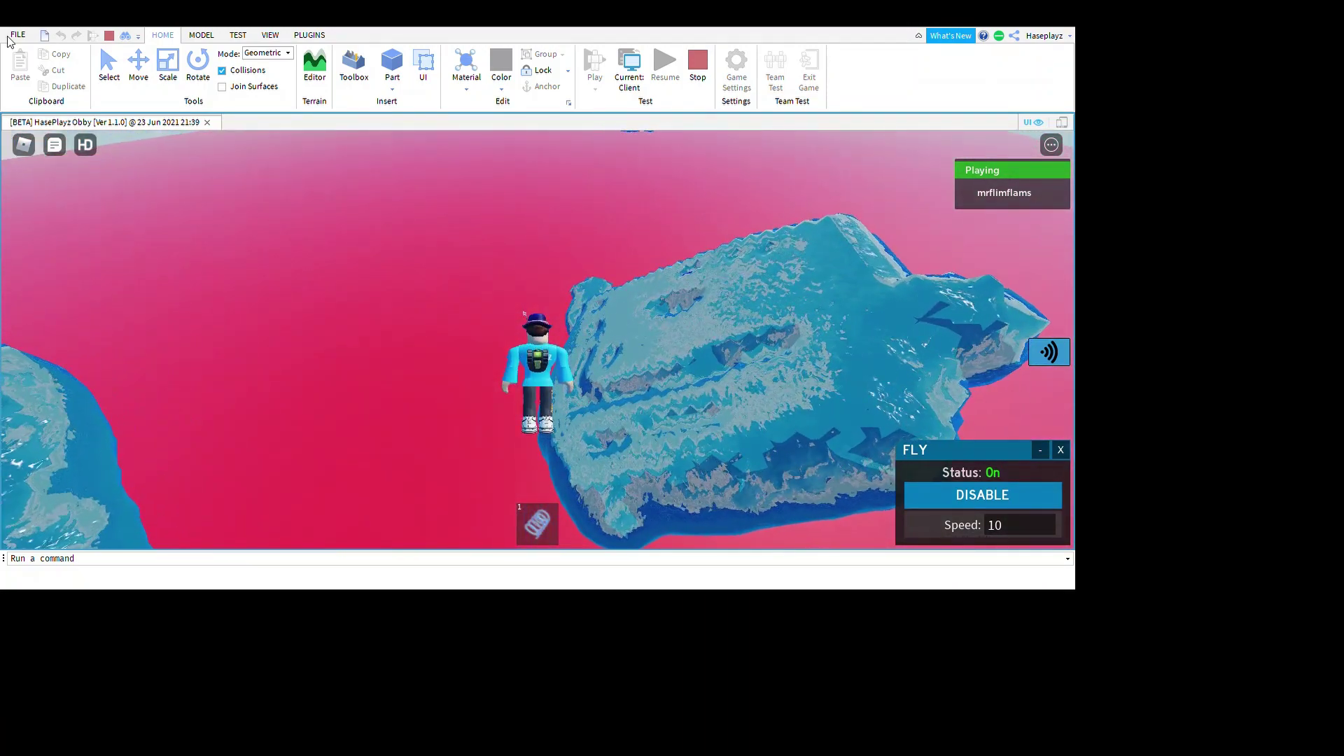
# Set the volume to one bar in the in-game settings and return to the playtest.
pyautogui.click(23, 146)
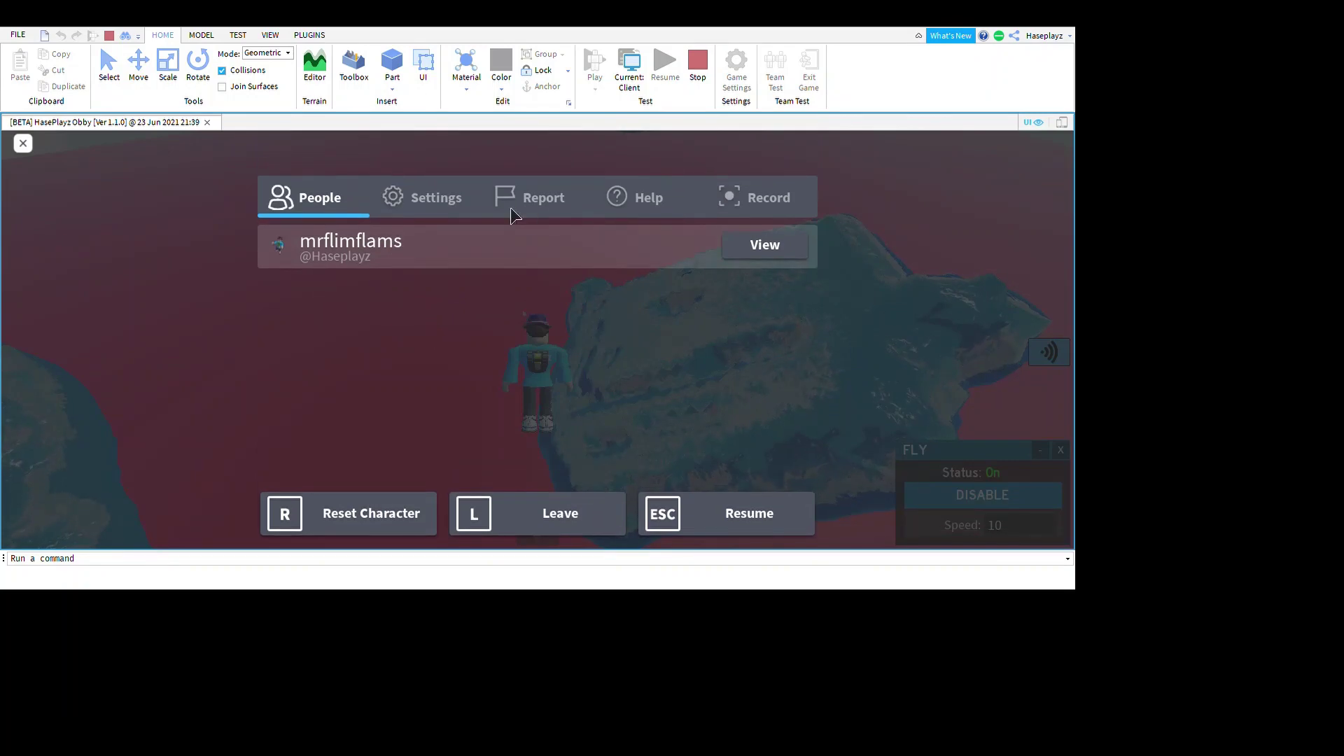
pyautogui.click(422, 205)
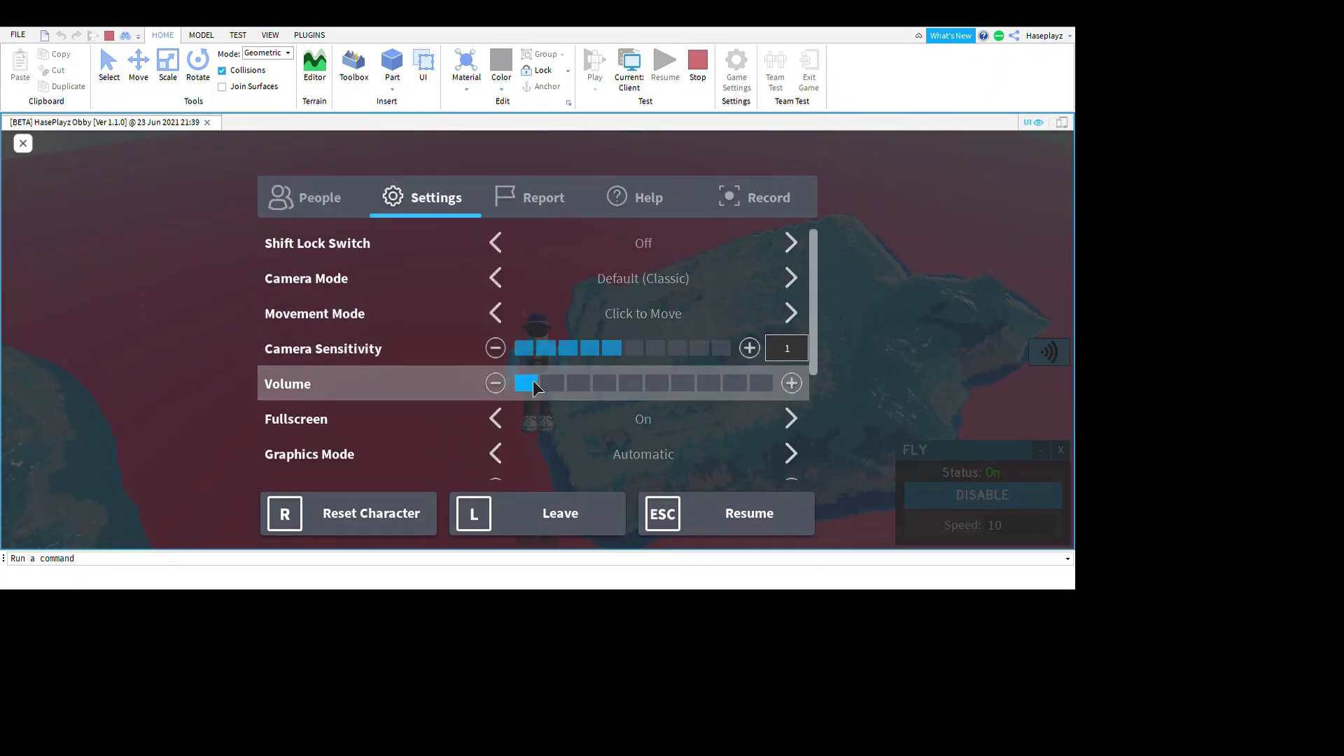
pyautogui.click(23, 144)
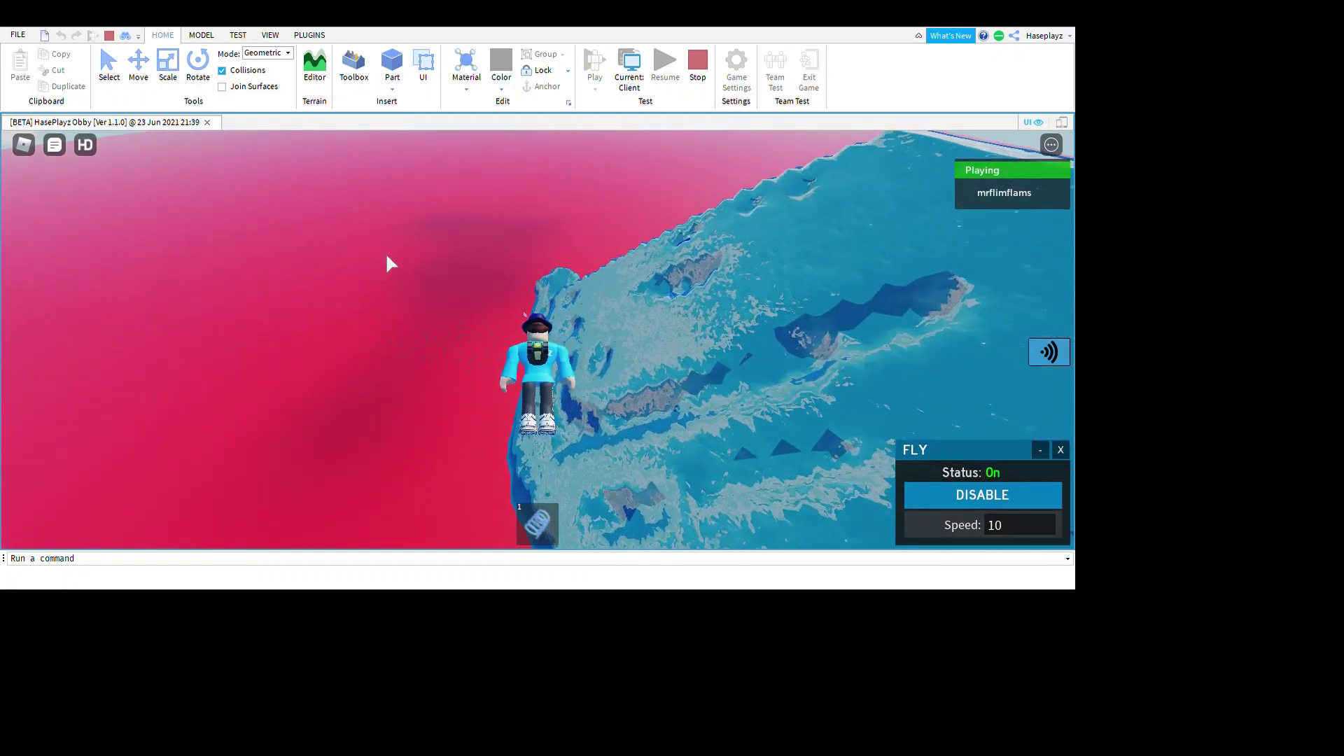
# Fly the character onward along the blue terrain to examine the obby course from the air.
pyautogui.press('w')
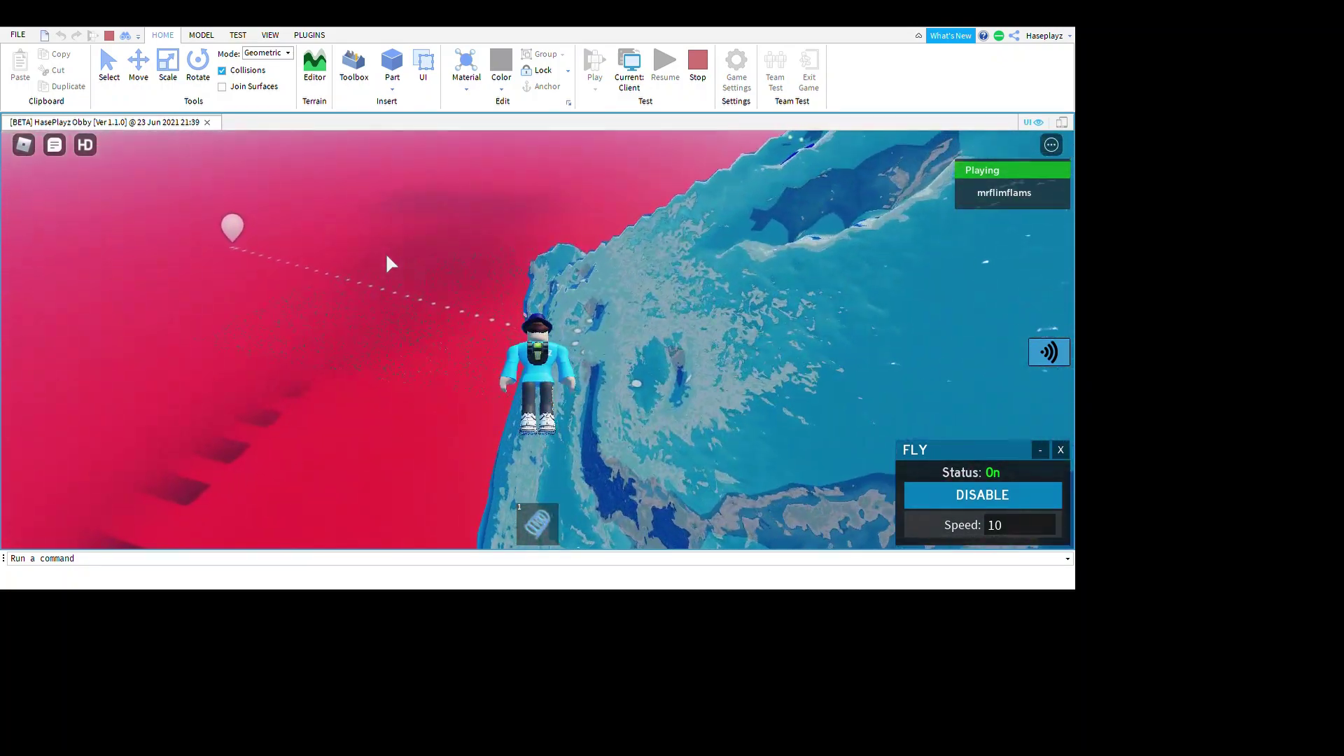
pyautogui.press('w')
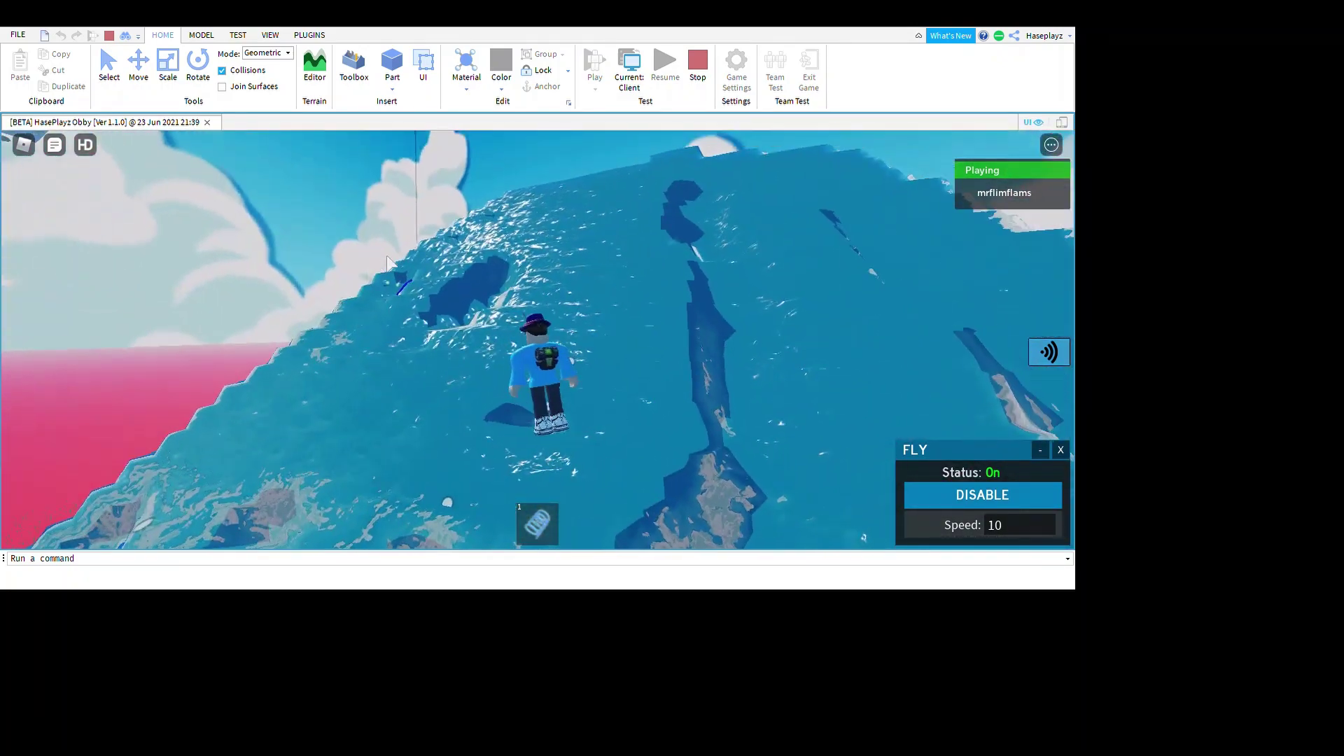
pyautogui.press('w')
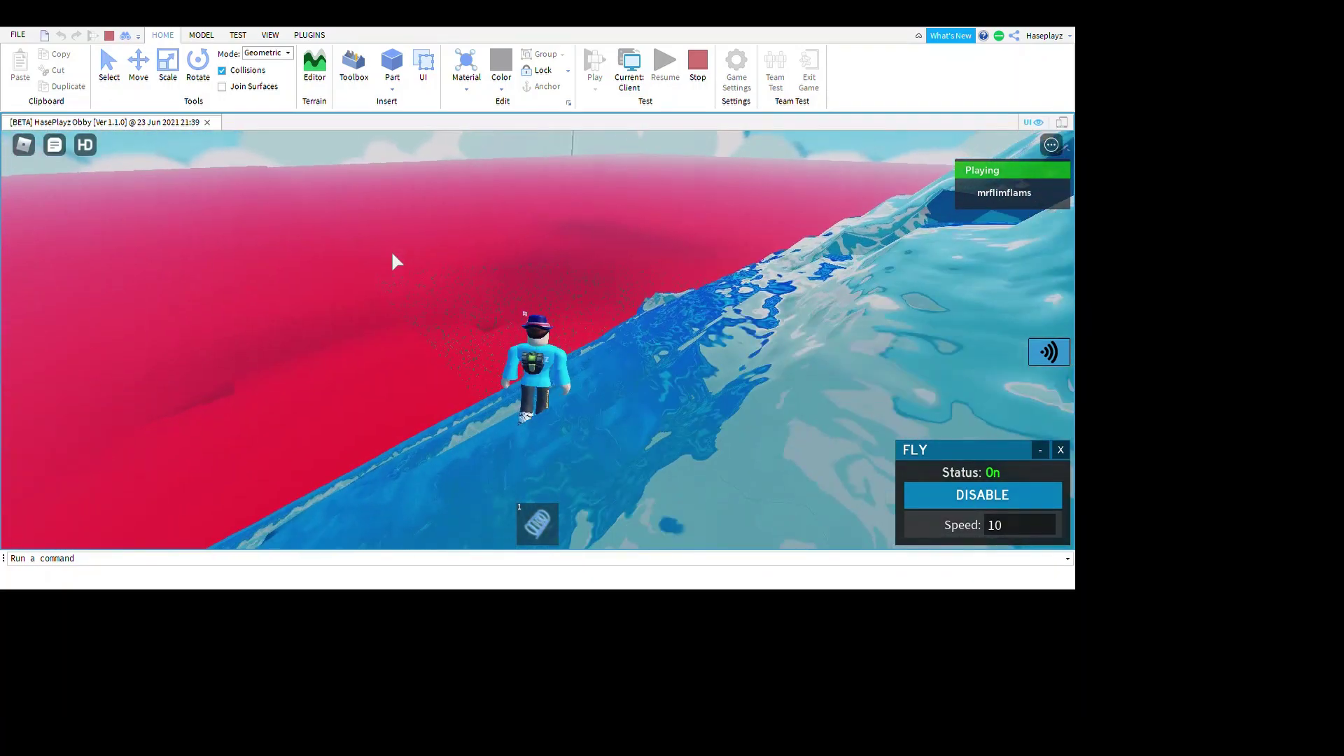
pyautogui.press('w')
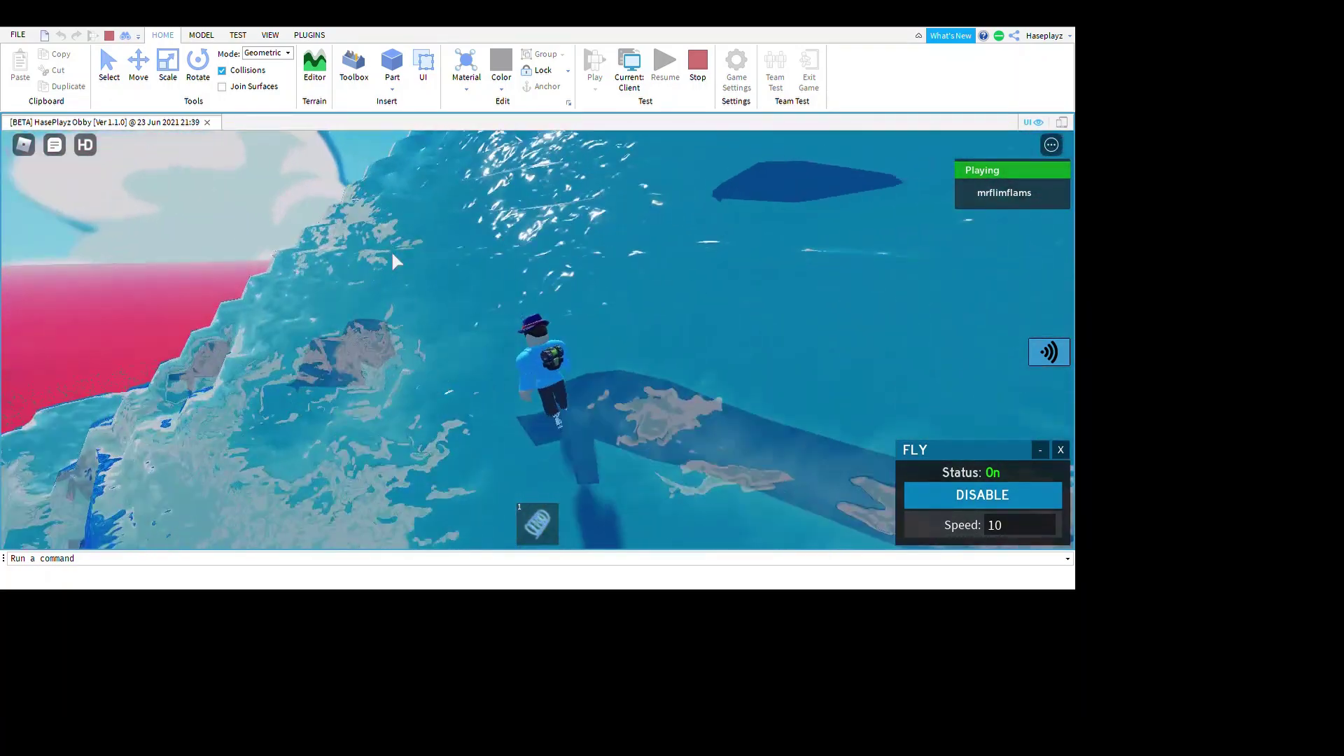
pyautogui.press('w')
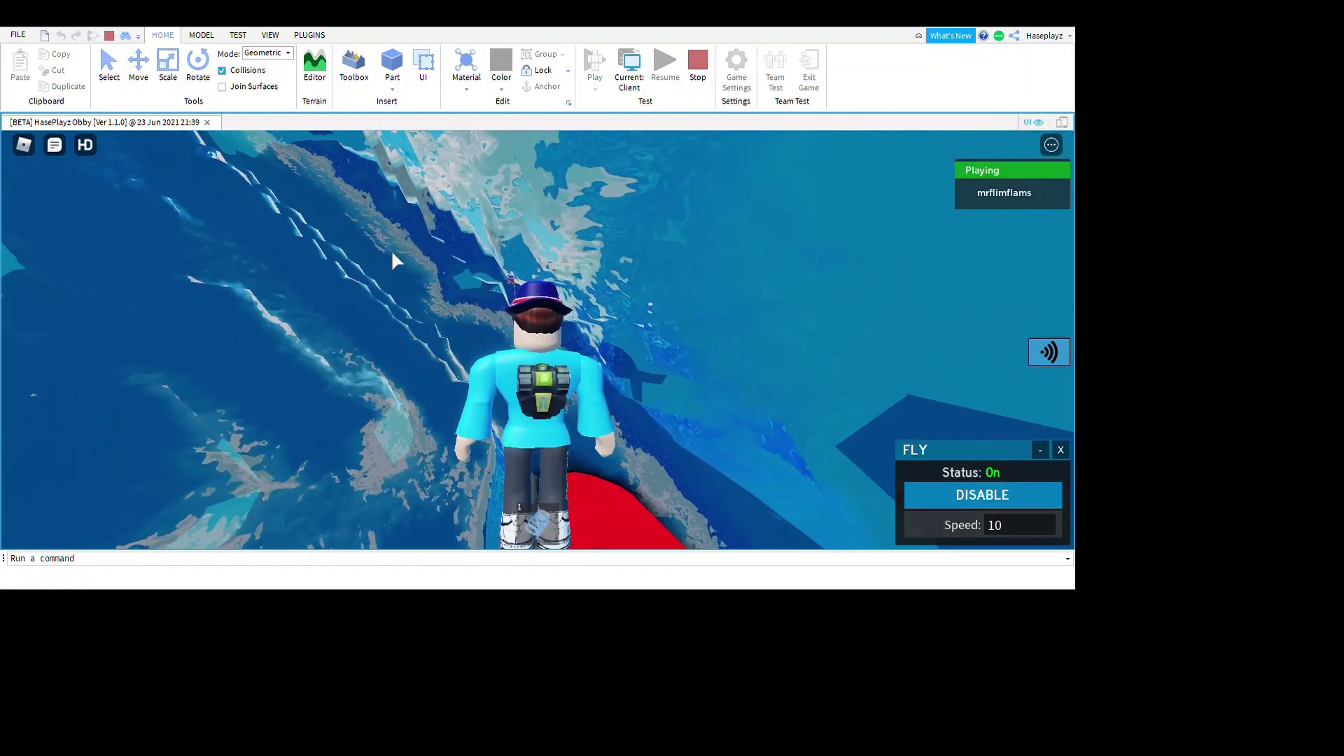
pyautogui.press('w')
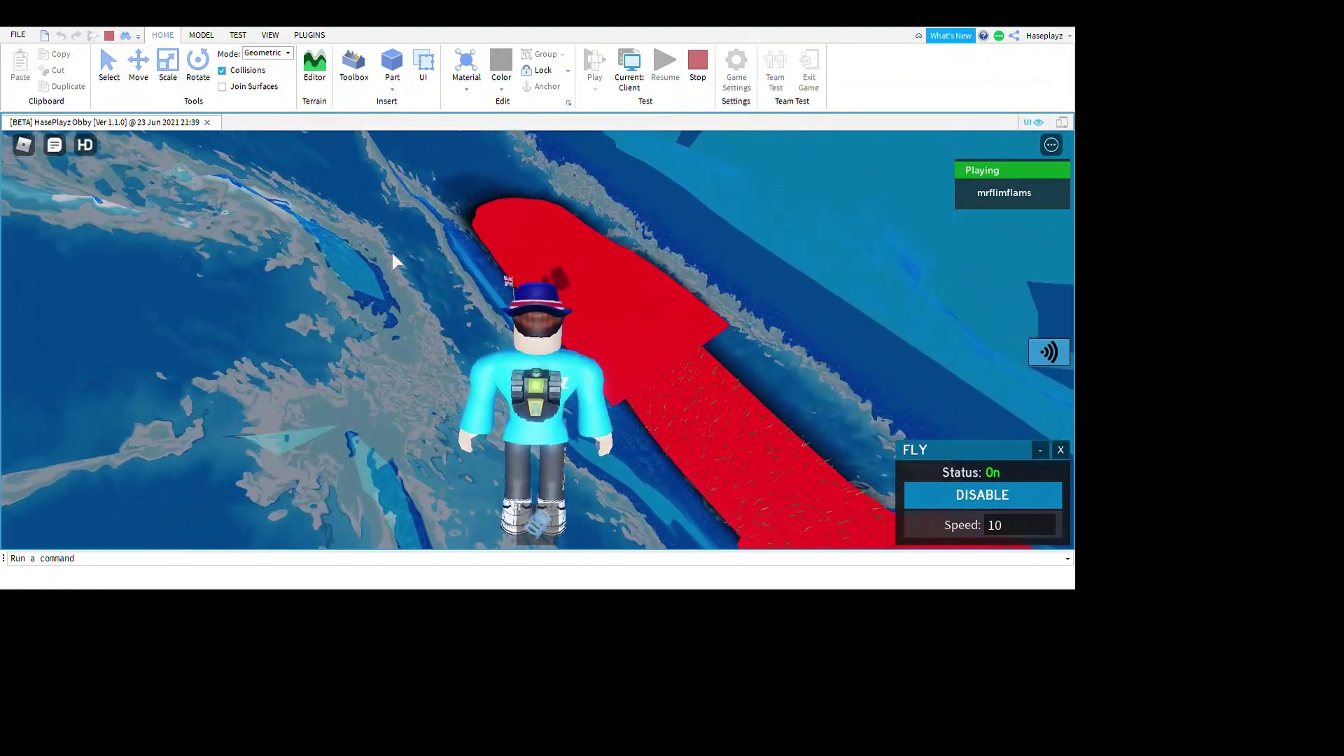
pyautogui.press('w')
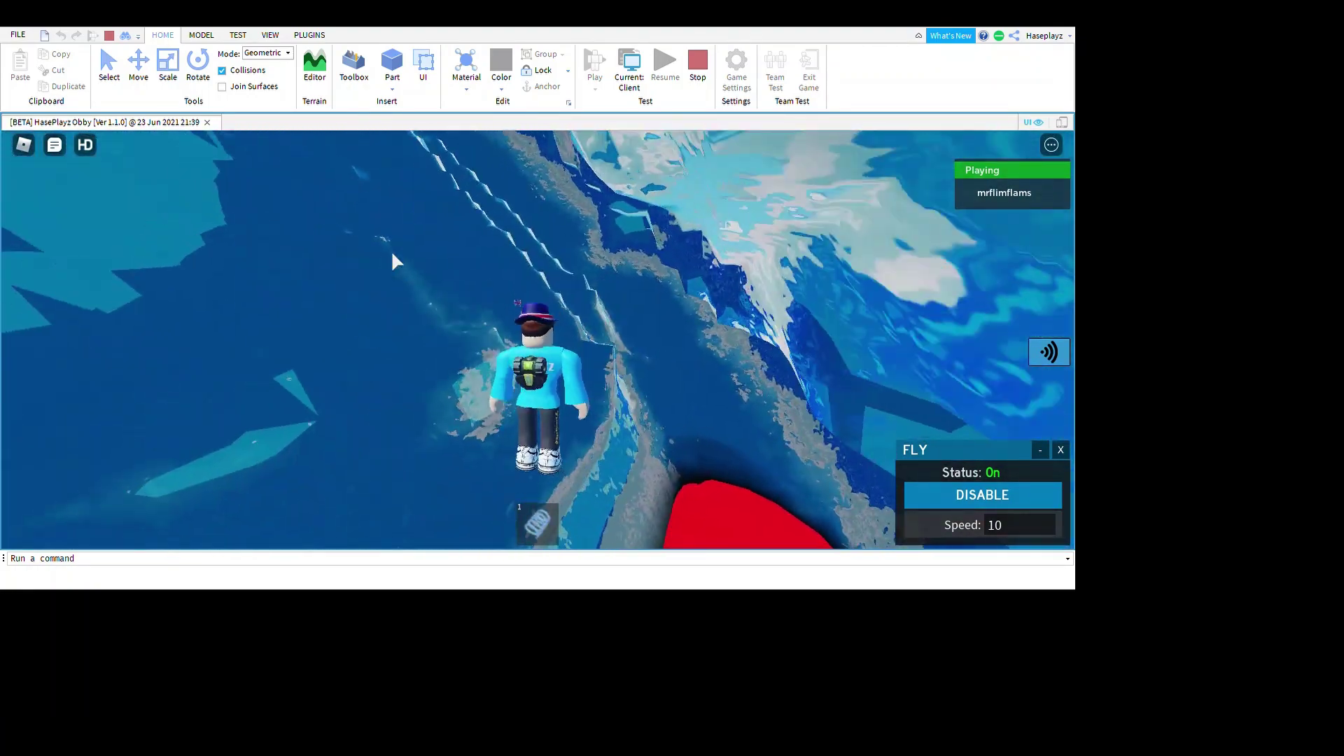
pyautogui.press('w')
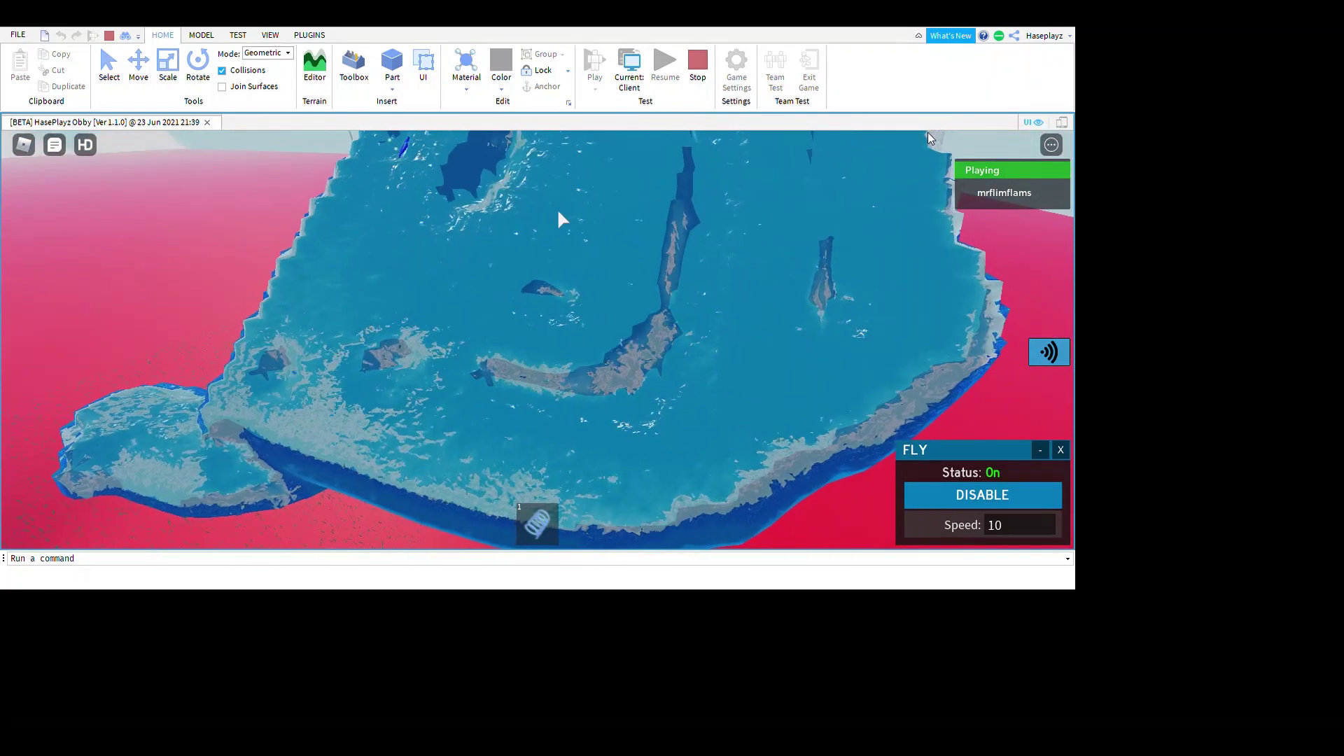